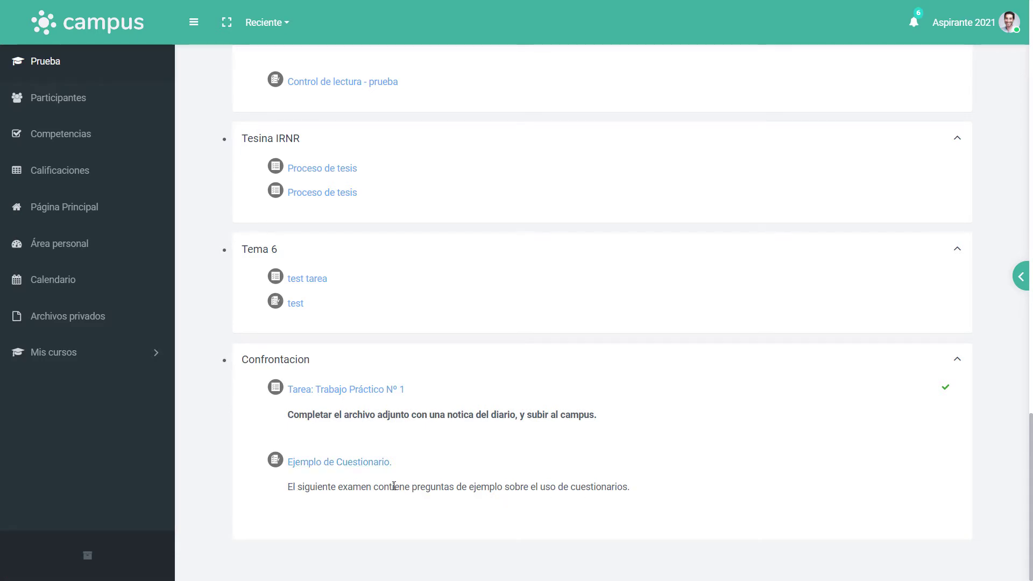
Open the Ejemplo de Cuestionario quiz in the Confrontacion section and start the timed attempt.
click(329, 464)
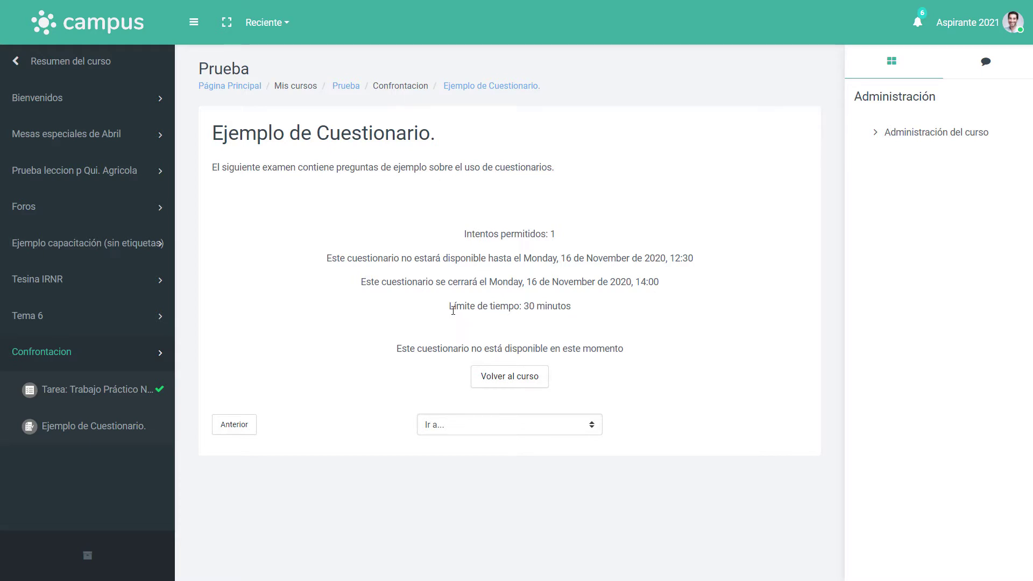
drag(450, 309, 582, 316)
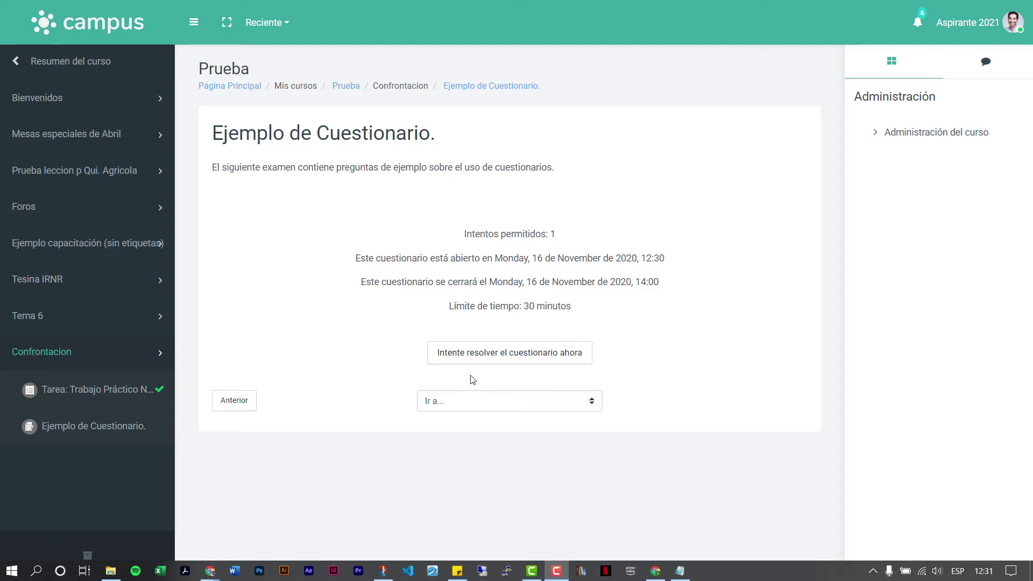
click(512, 359)
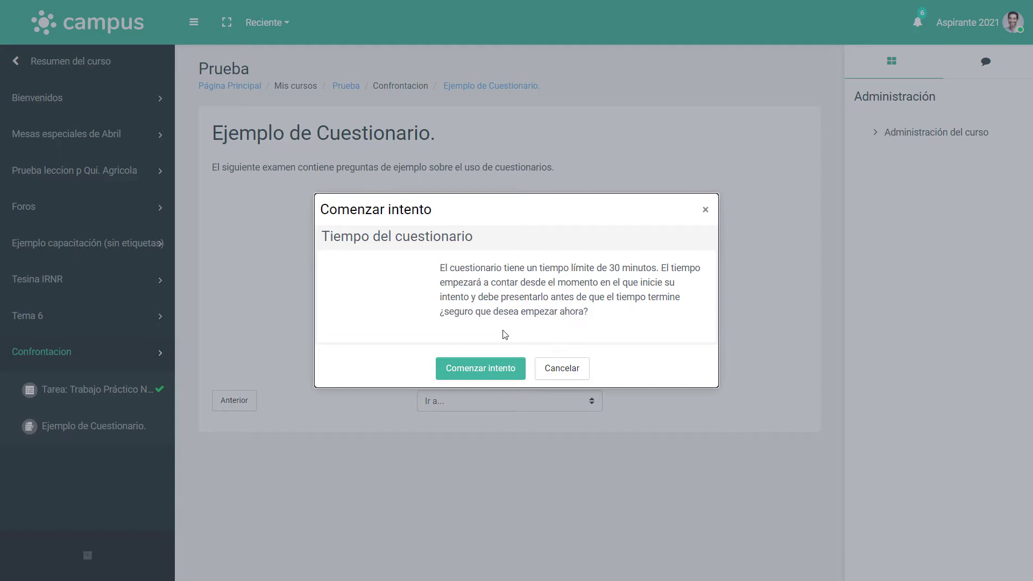
click(487, 378)
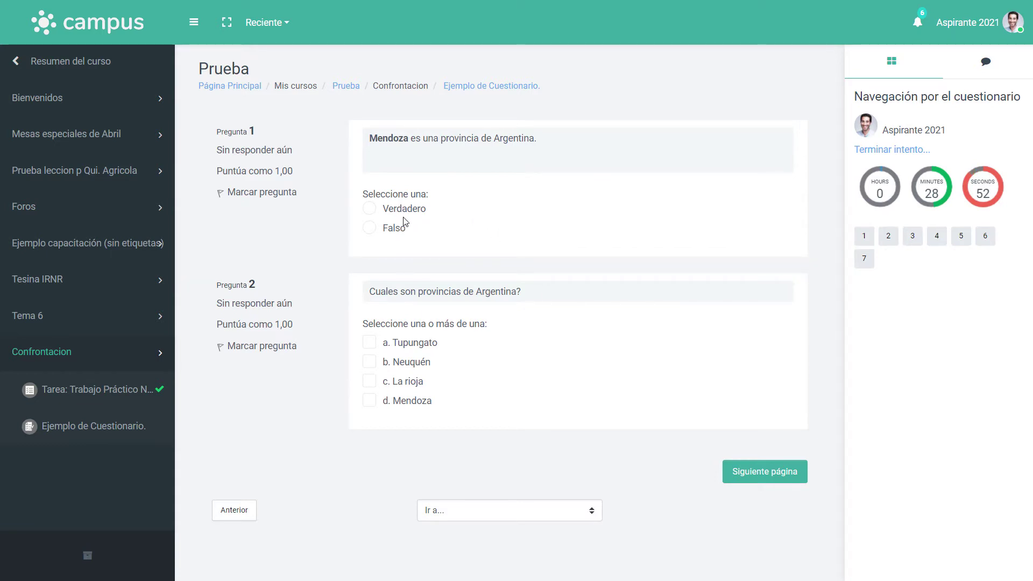
Answer question 1 with Verdadero and question 2 with Neuquén, La rioja and Mendoza, and continue to the following page.
click(370, 210)
click(370, 362)
click(371, 382)
click(473, 405)
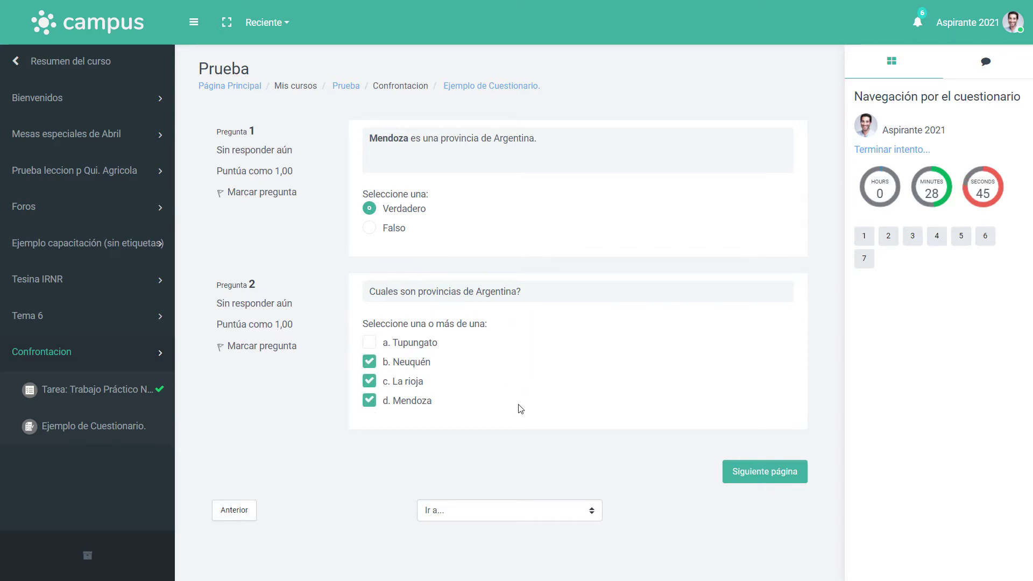
click(369, 343)
click(369, 344)
click(768, 480)
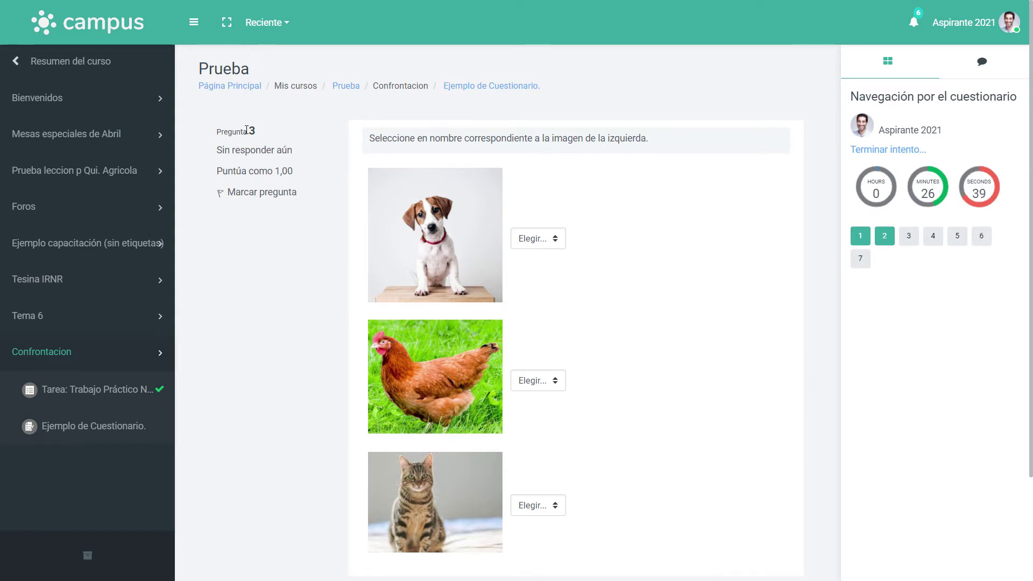
Skip to question 4, answer it with "a=5'º" and "d= 34cm" on separate lines, and continue to the following page.
drag(247, 131, 257, 131)
click(936, 239)
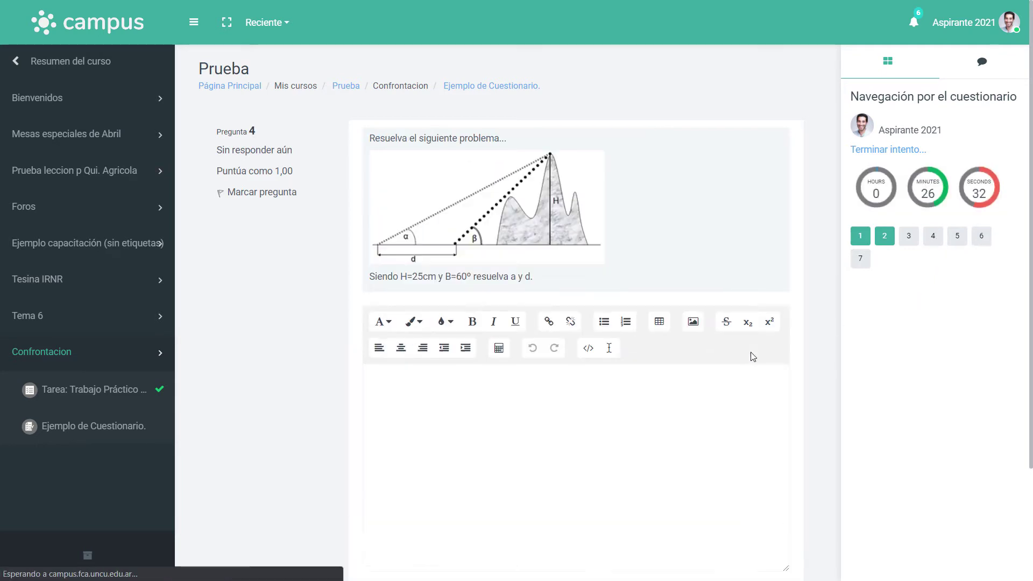
scroll(661, 438, down, 2)
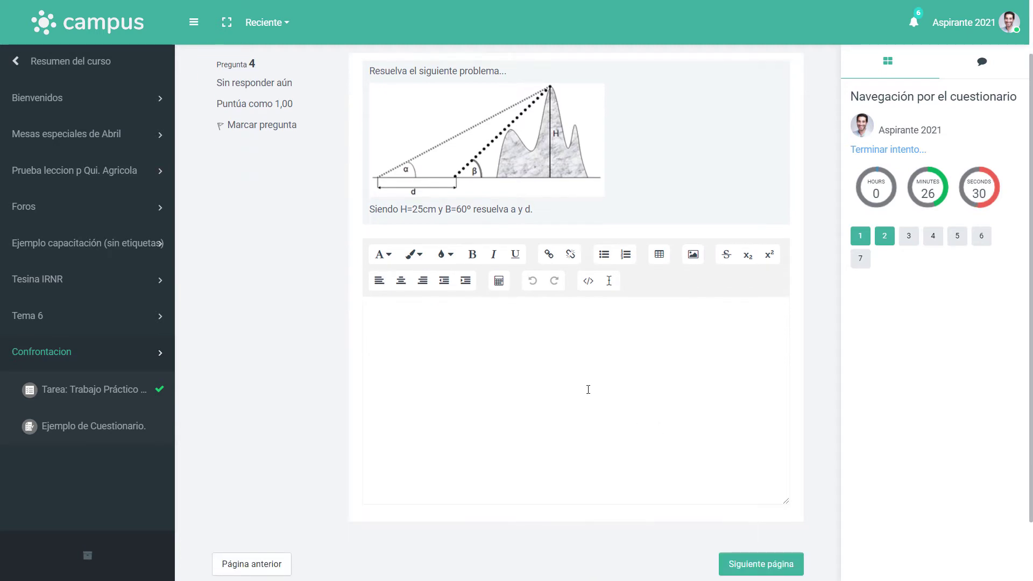
scroll(667, 421, up, 2)
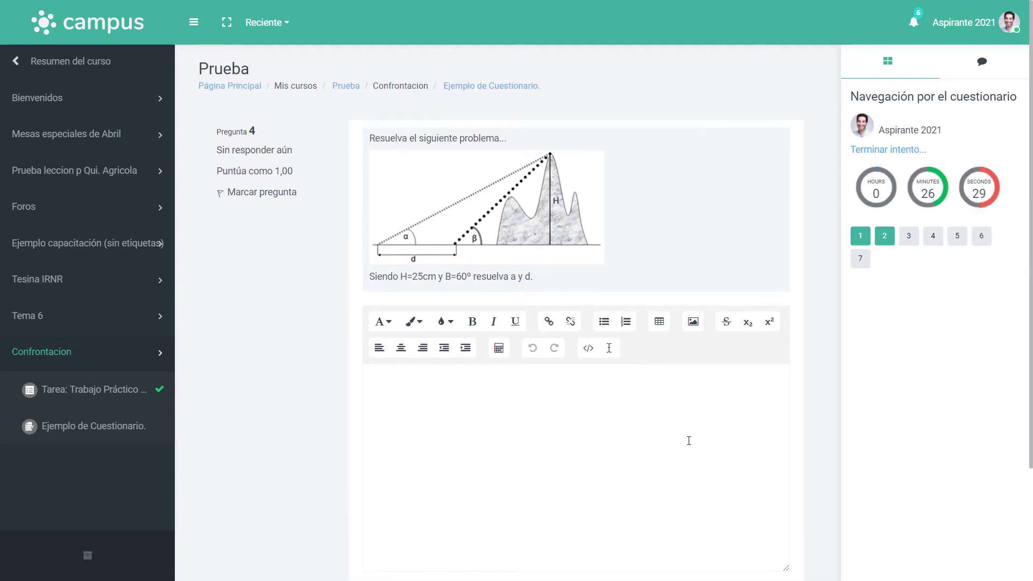
click(539, 411)
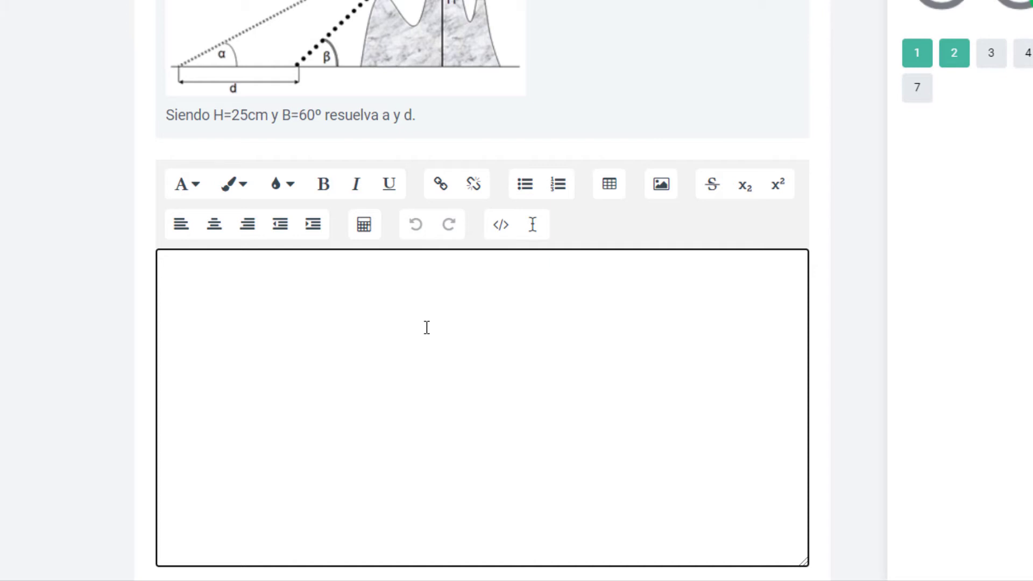
text(a=)
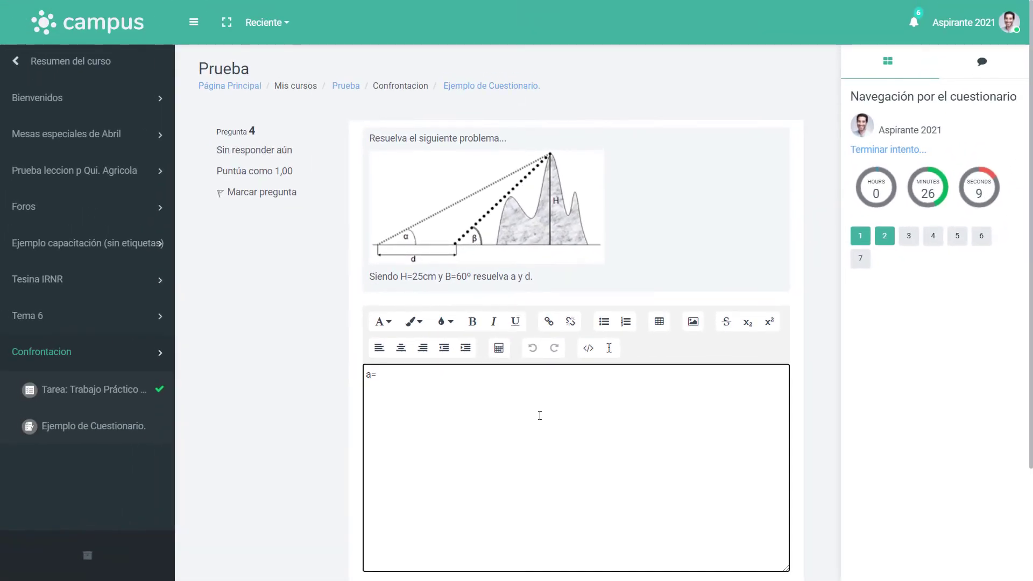
text(5'º)
key(Return)
text(d= 34cm)
scroll(540, 415, down, 3)
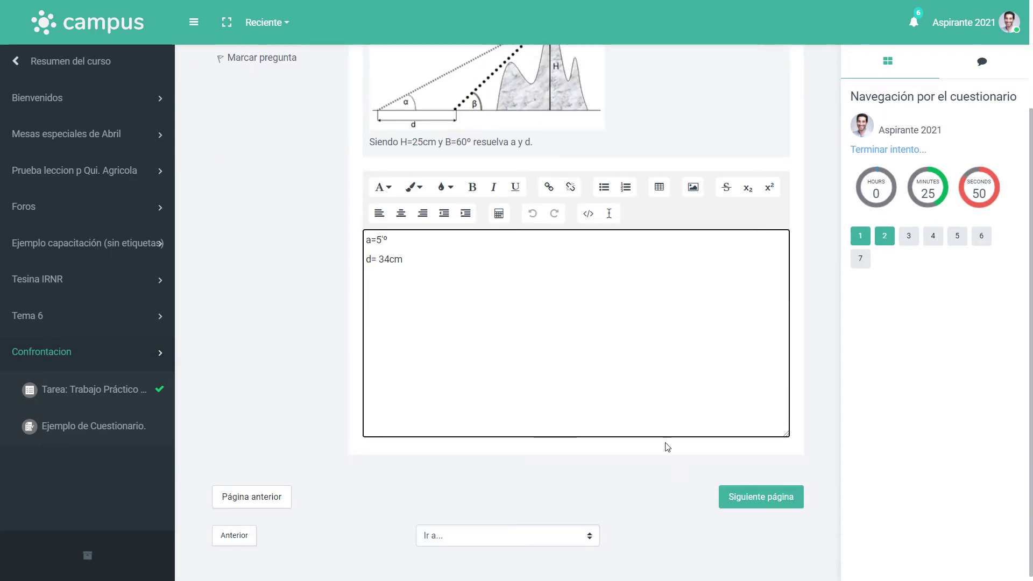
click(759, 504)
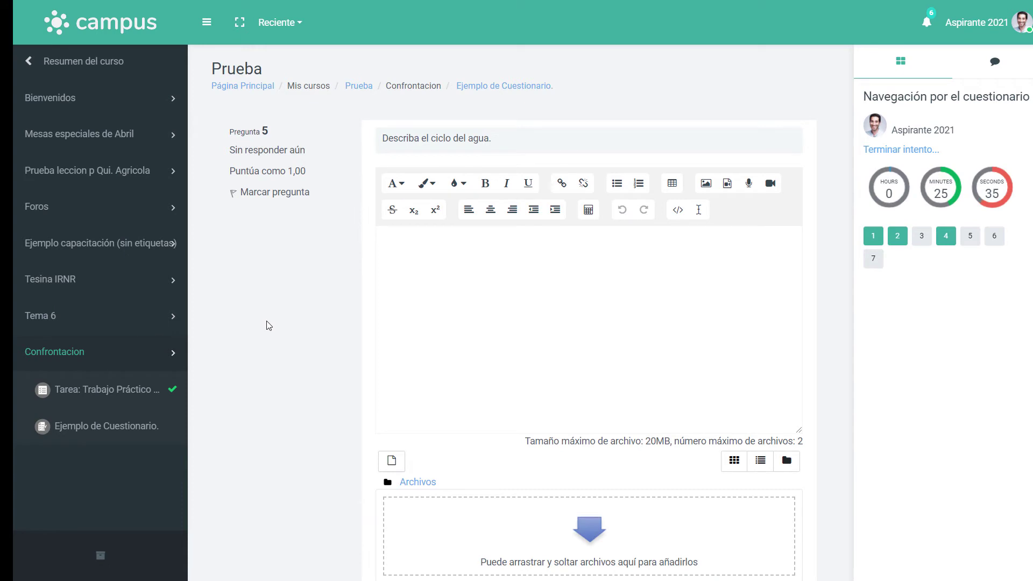
Answer question 5 with the paragraph beginning "El ciclo del agua, también conocido como ciclo hidrológico", attach ciclo-agua-min-e1519323221587.jpg, and continue.
click(494, 306)
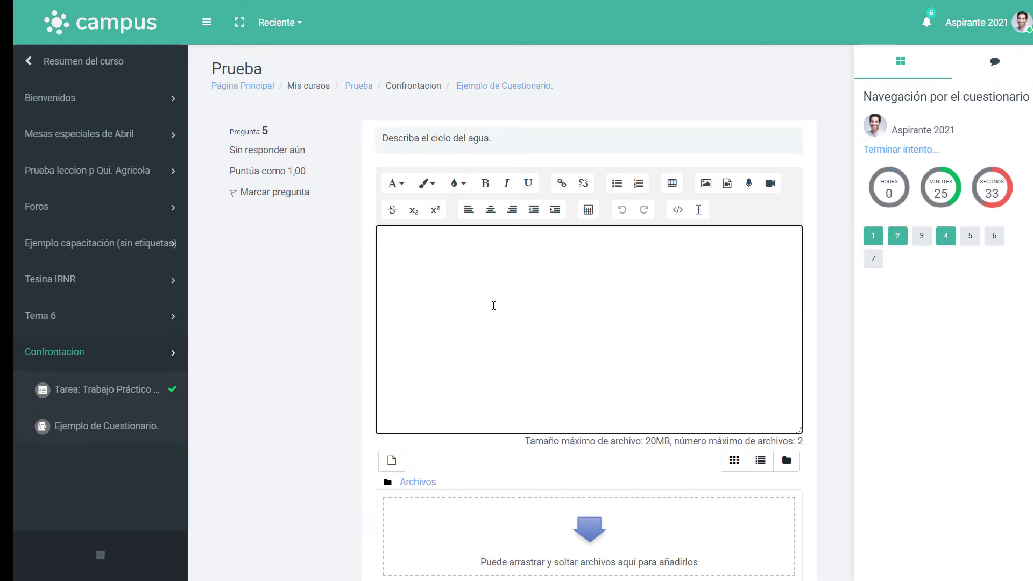
text(El ciclo del agua, también conocido como ciclo hidrológico, es el proceso de transformación y circulación del agua en la Tierra. ... En la Tierra, el agua se encuentra distribuida en los mares, ríos o lagos en estado líquido; en los glaciares de los polos y las montañas en estado sólido, y en las nubes, en estado gaseoso)
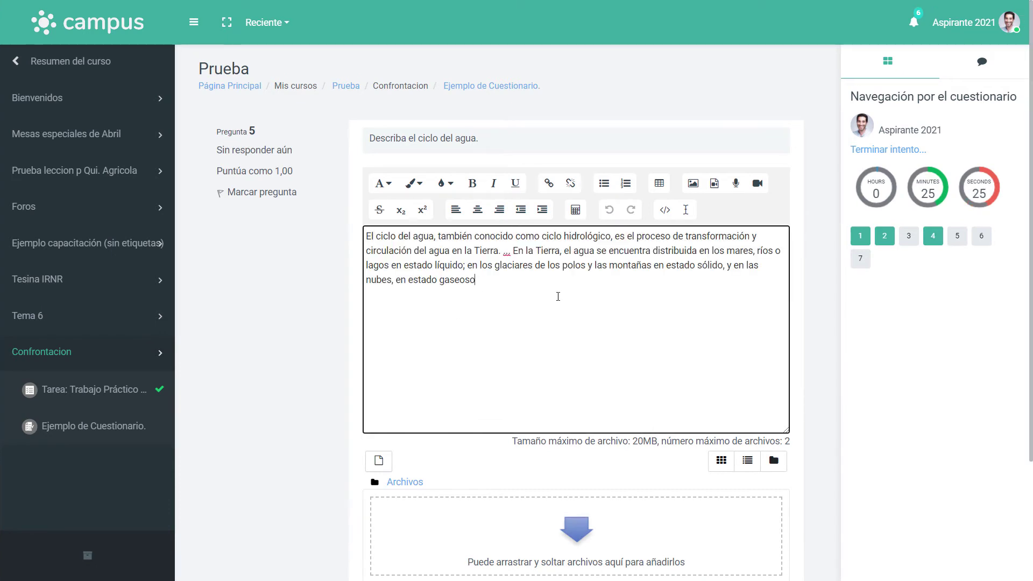
scroll(341, 355, down, 3)
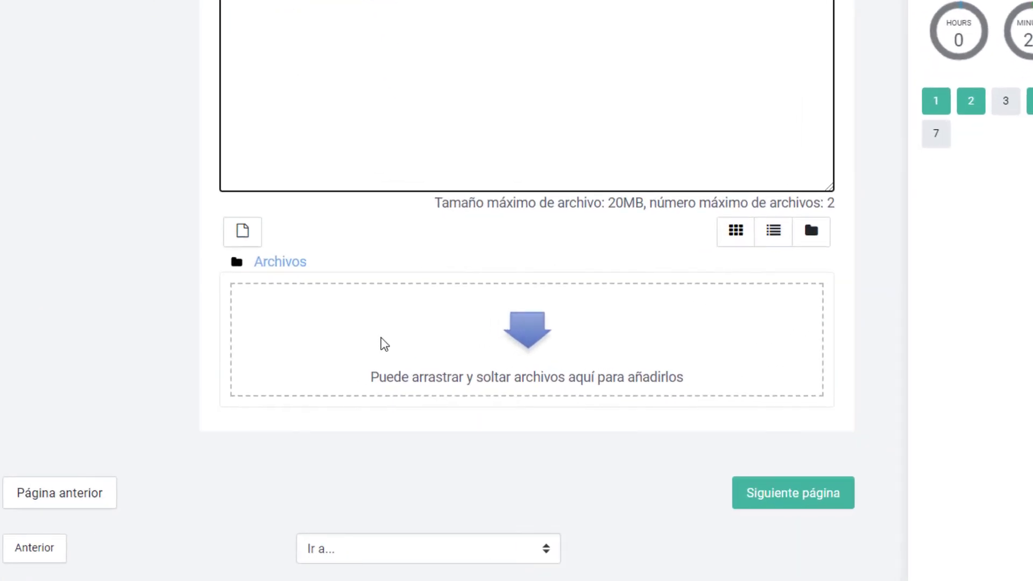
scroll(384, 344, up, 2)
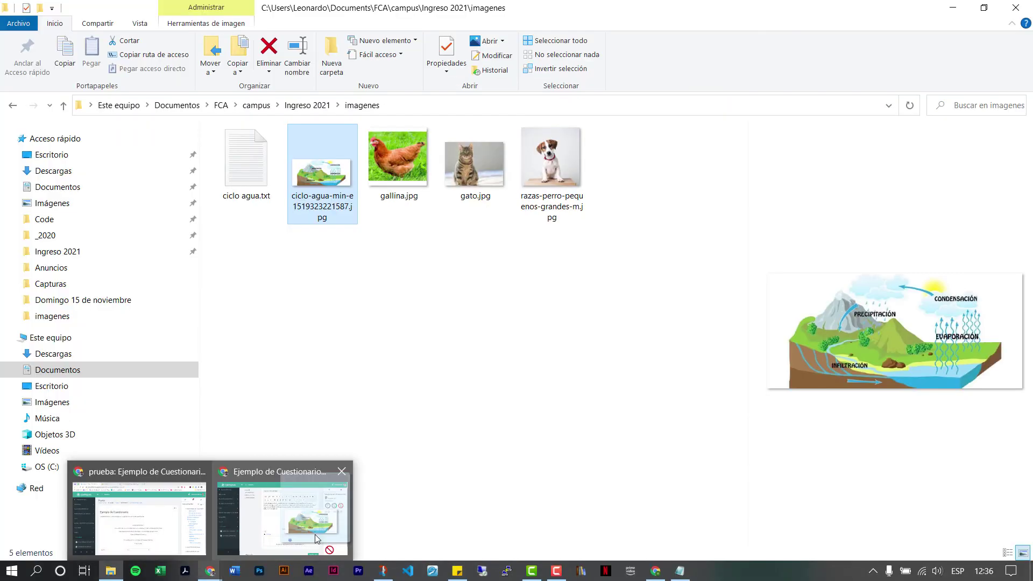
drag(315, 535, 474, 468)
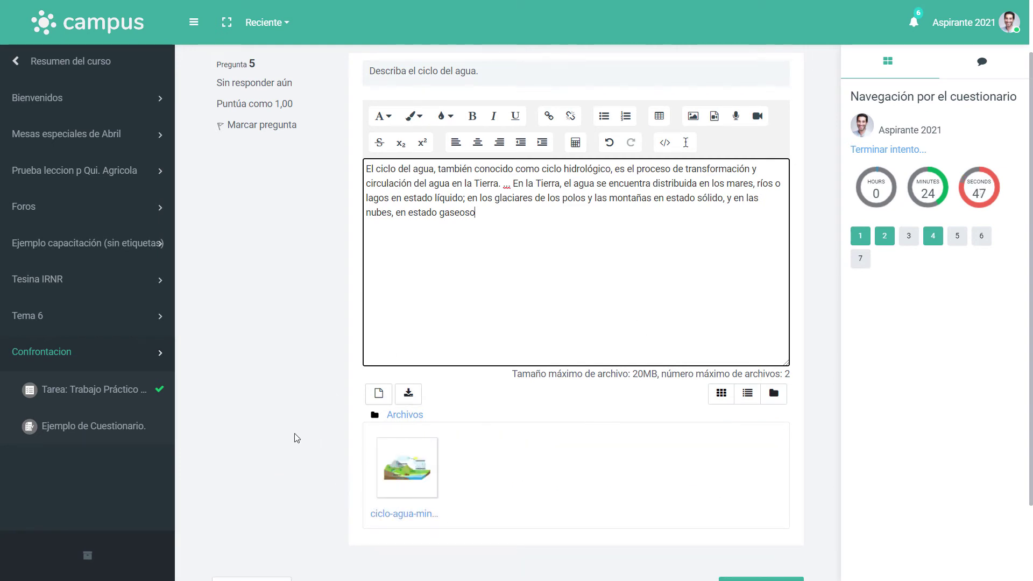
scroll(295, 438, down, 2)
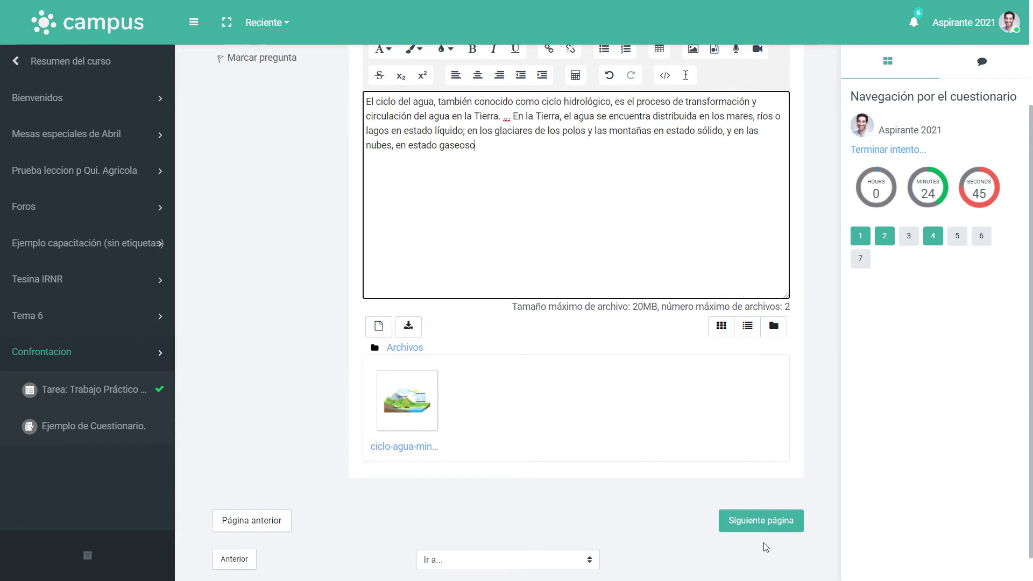
click(760, 526)
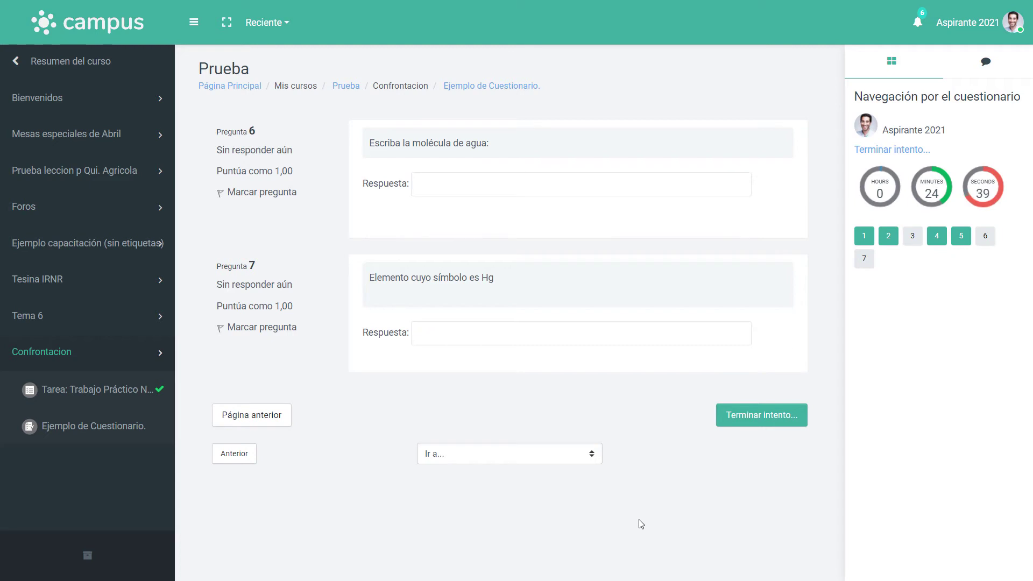
Return to the skipped question 3 and match the dog with Perro, the hen with Gallina and the cat with Gato.
click(913, 240)
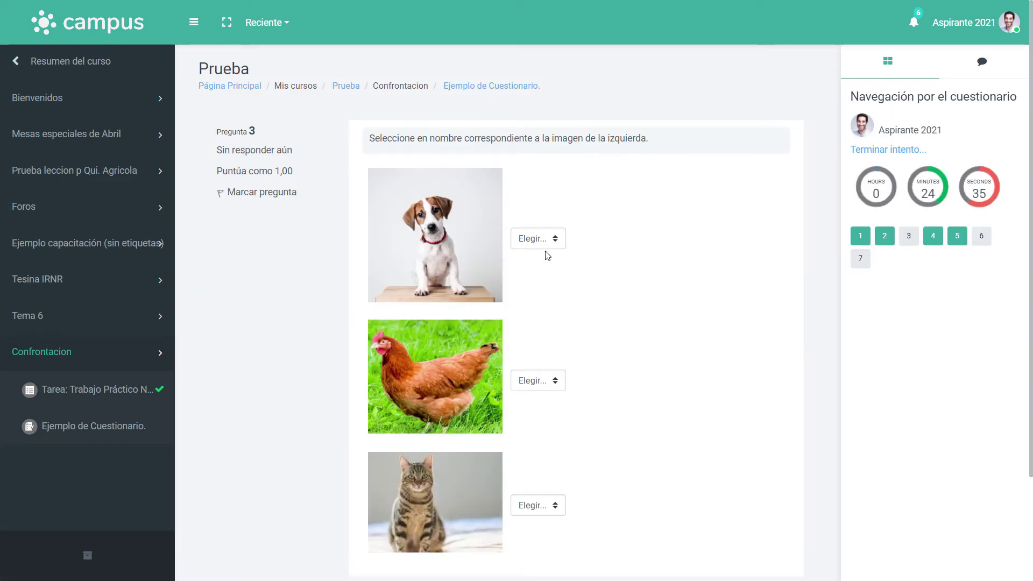
click(540, 242)
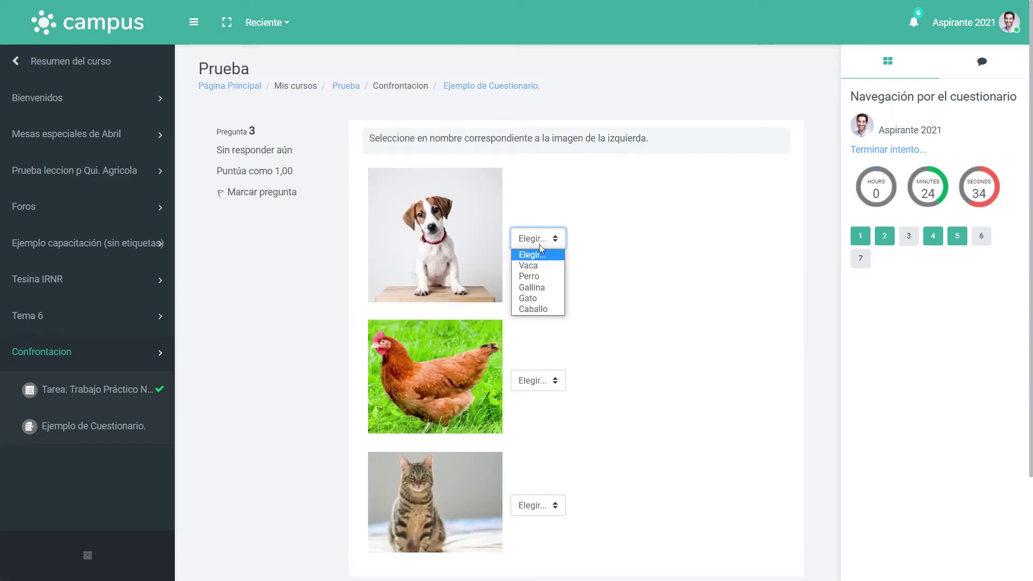
click(540, 278)
click(539, 382)
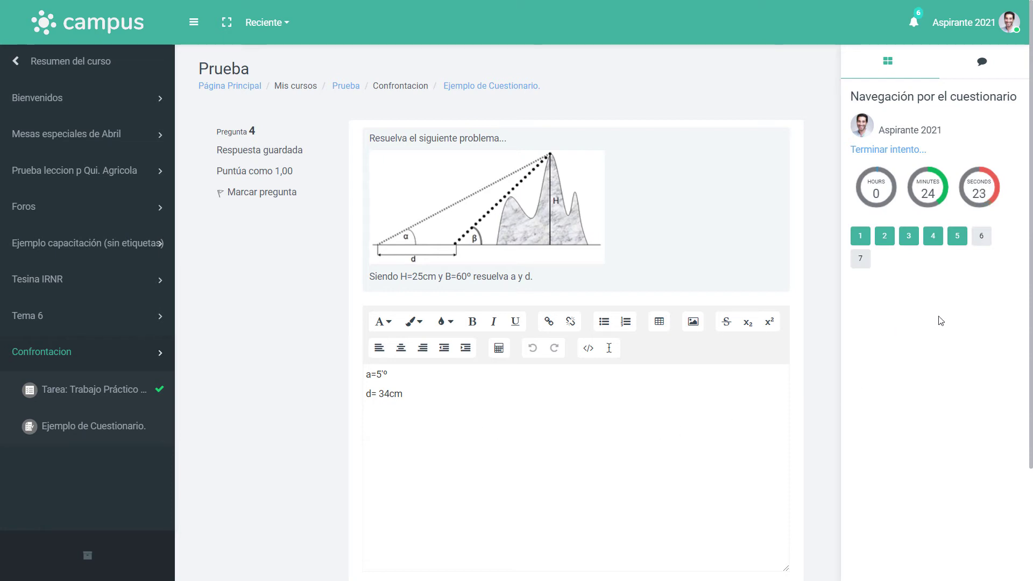
Answer question 6 with "H2O" and question 7 with "Mercurio", and proceed to the attempt summary.
click(984, 242)
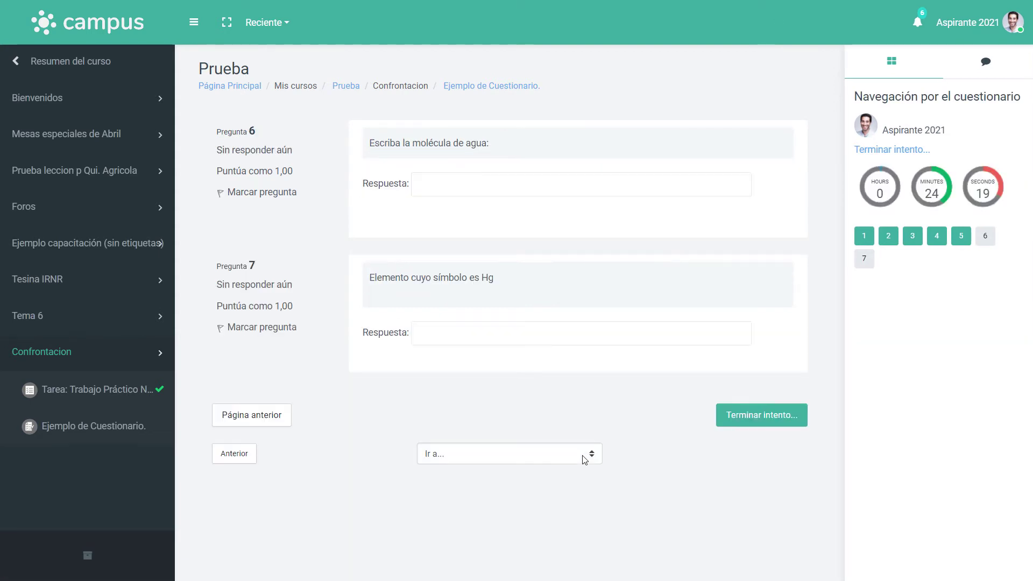
click(477, 189)
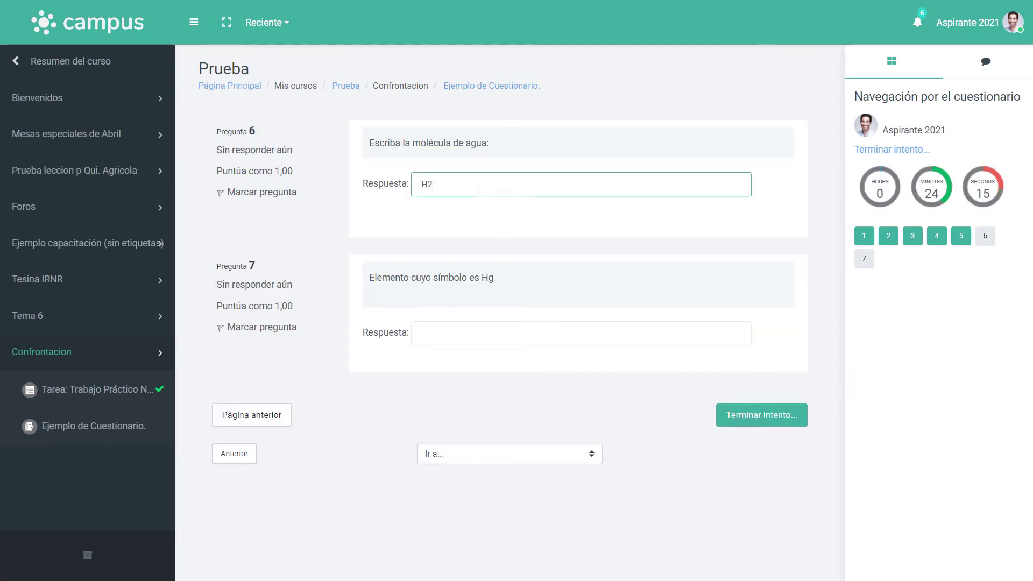
click(541, 333)
text(Mercurio)
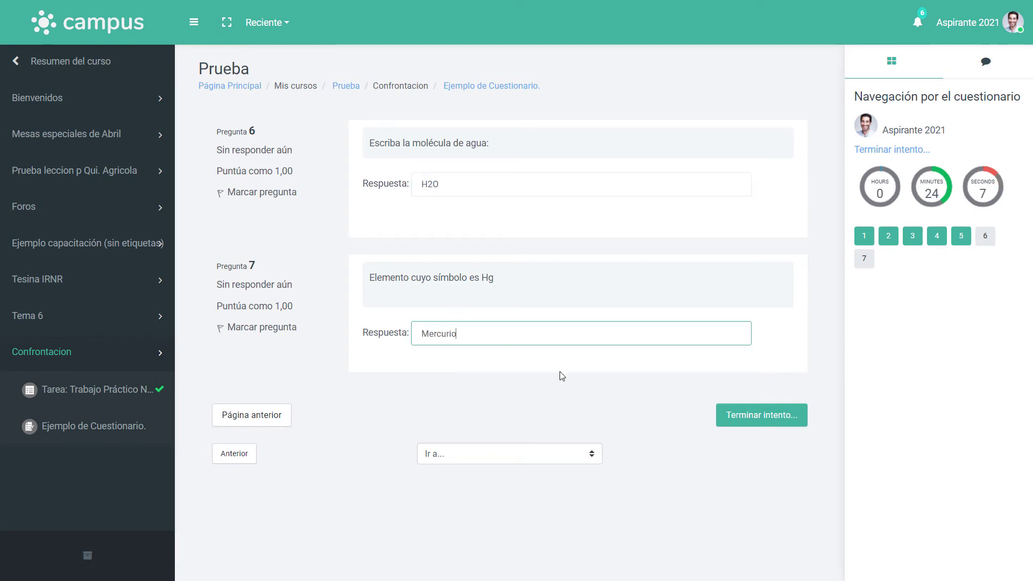
click(612, 399)
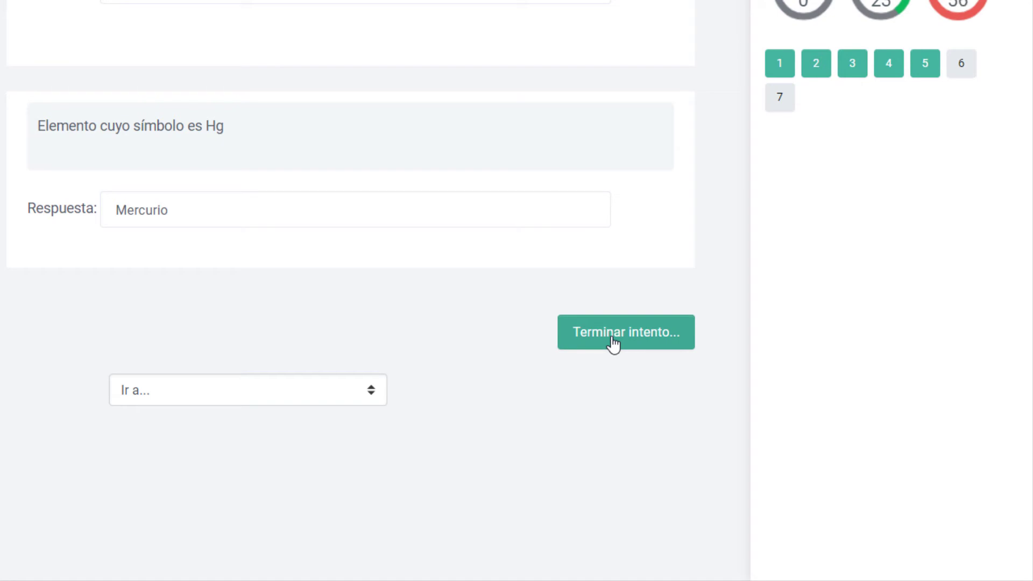
click(614, 344)
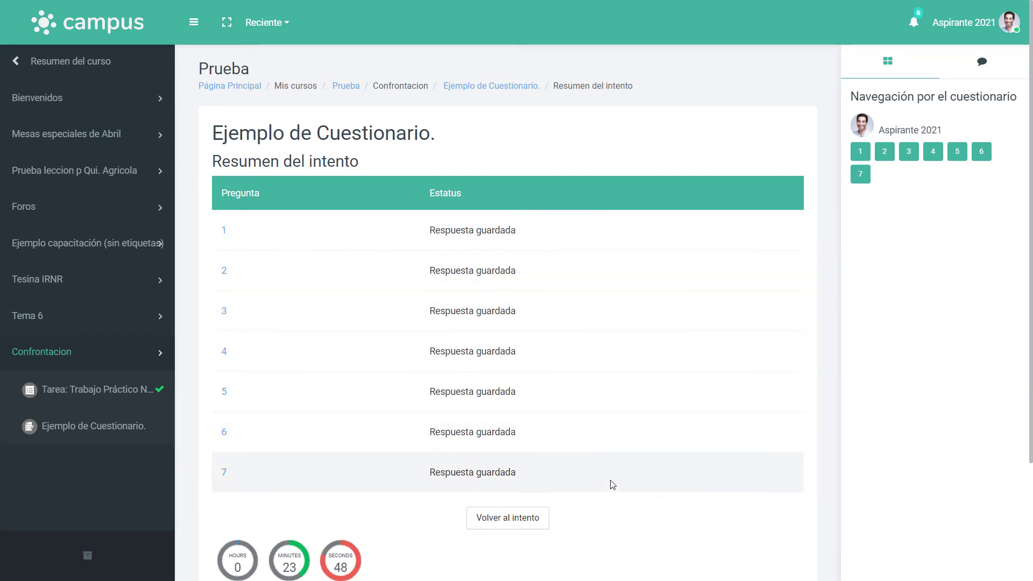
Return to the attempt to revisit questions 3 and 1, switching question 1 to Falso and back to Verdadero.
scroll(612, 484, down, 1)
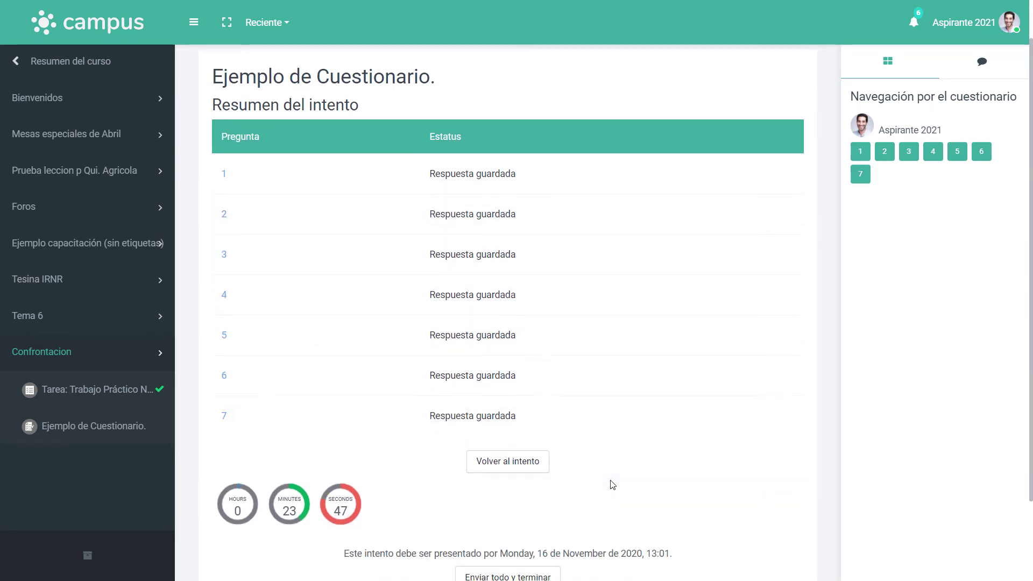
click(522, 453)
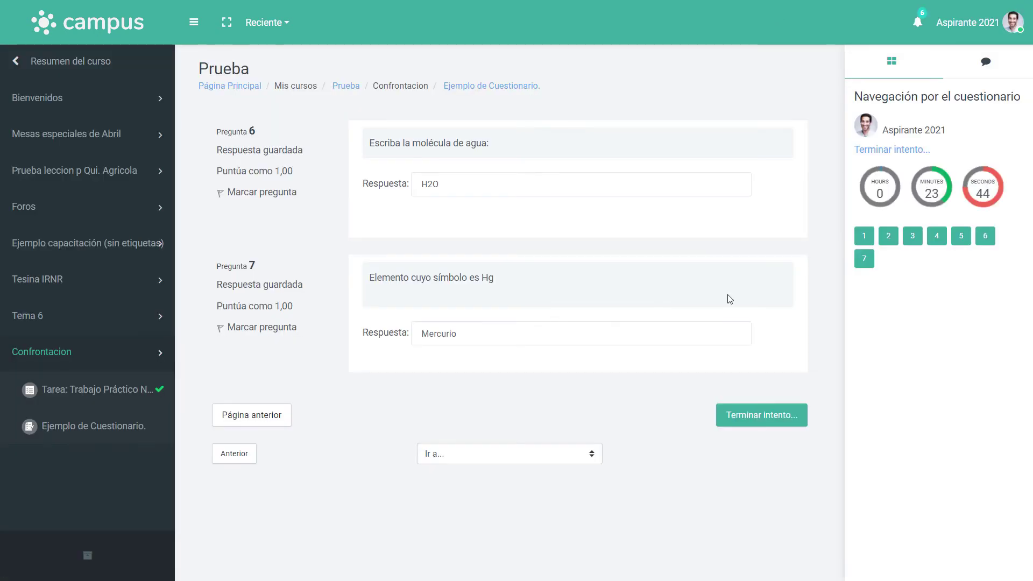
click(913, 237)
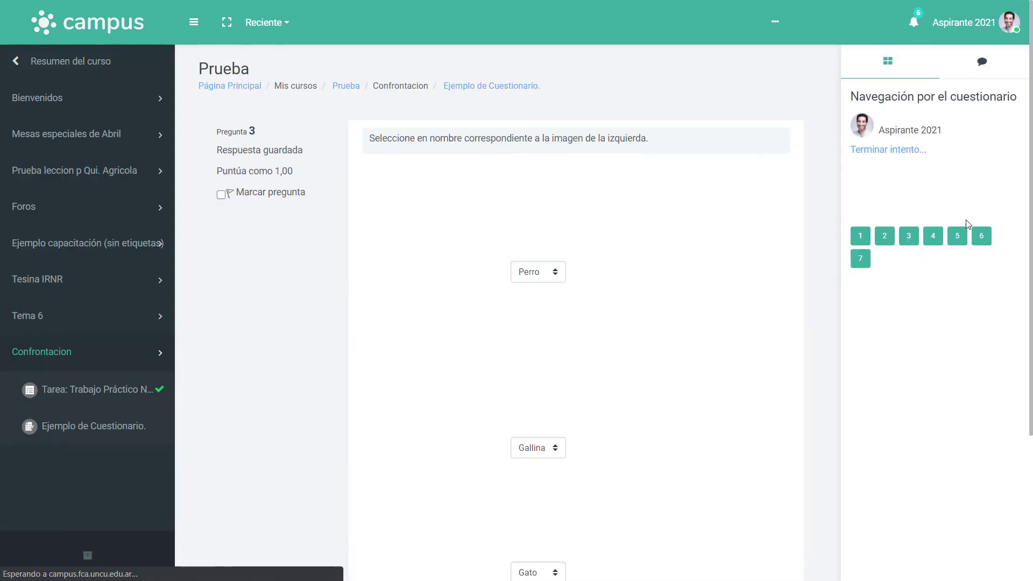
click(859, 237)
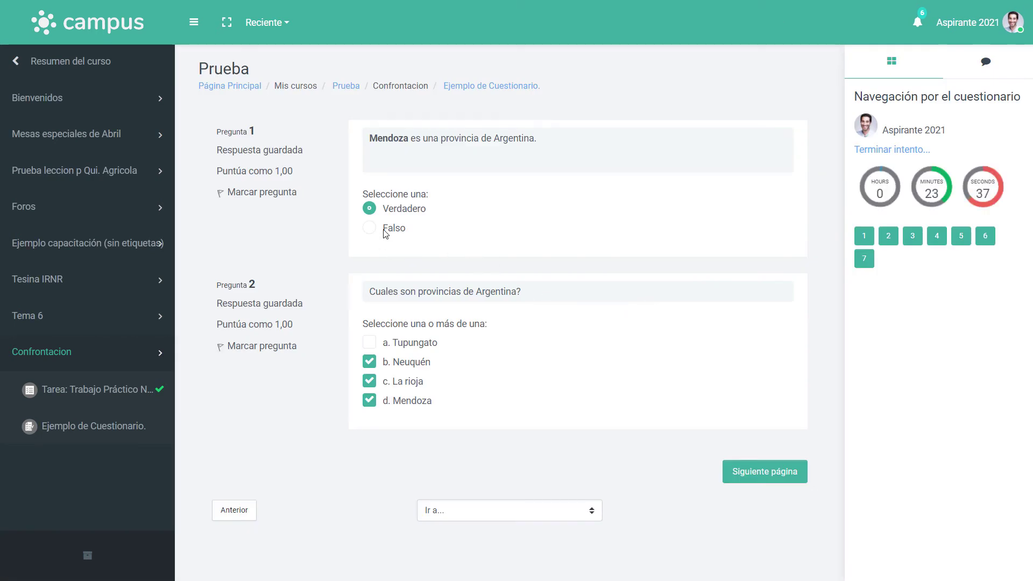
click(383, 229)
click(383, 209)
Finish the attempt from question 1 and submit all answers, confirming the final submission.
click(890, 150)
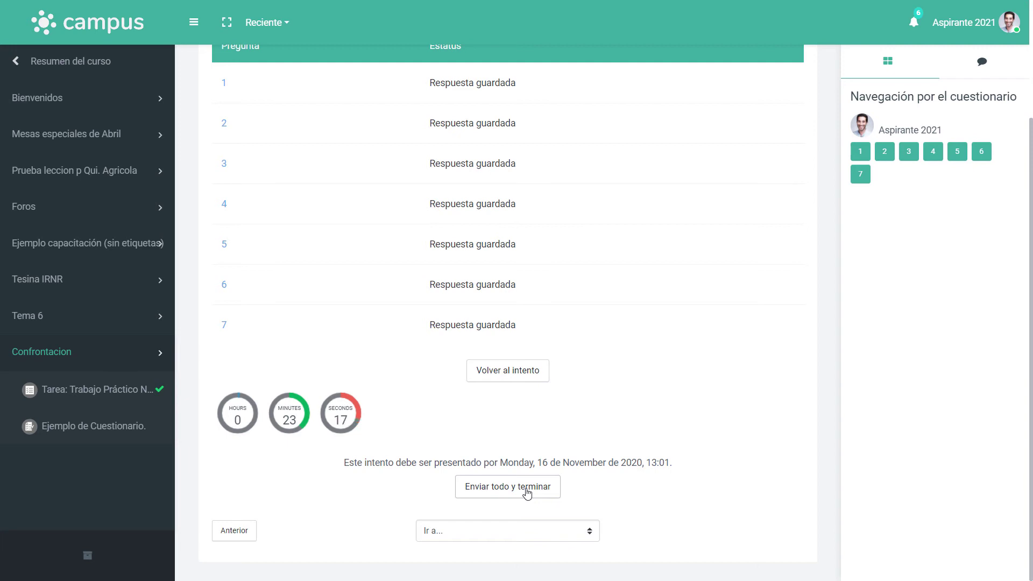
click(527, 494)
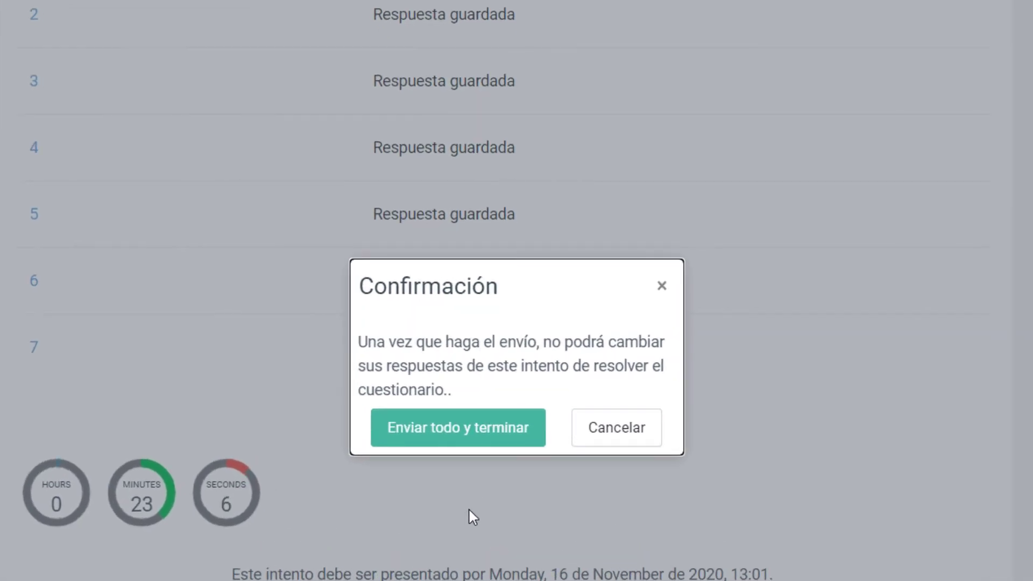
click(446, 433)
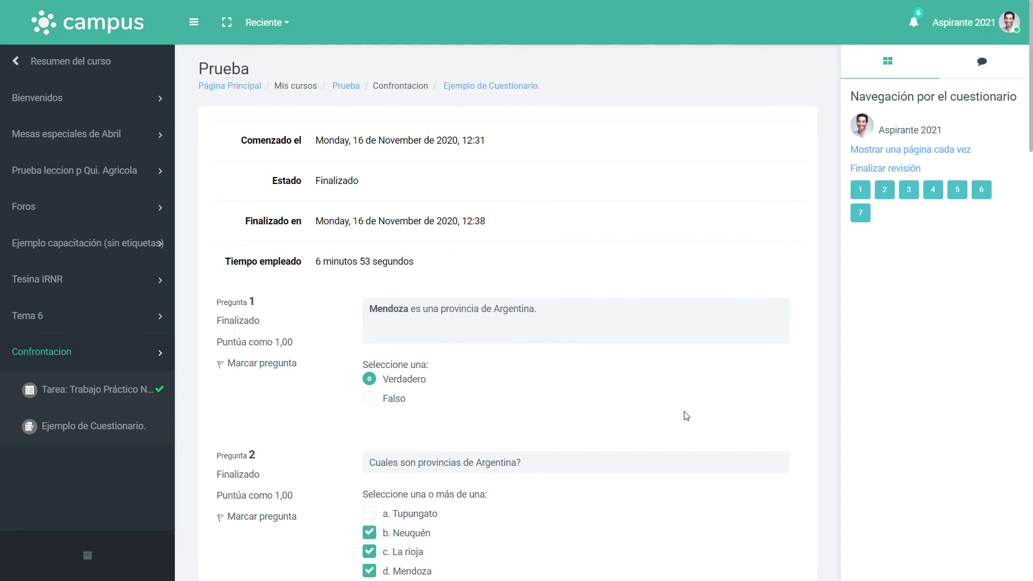
Look through the submitted answers to all seven questions and finish the attempt review.
scroll(686, 416, down, 12)
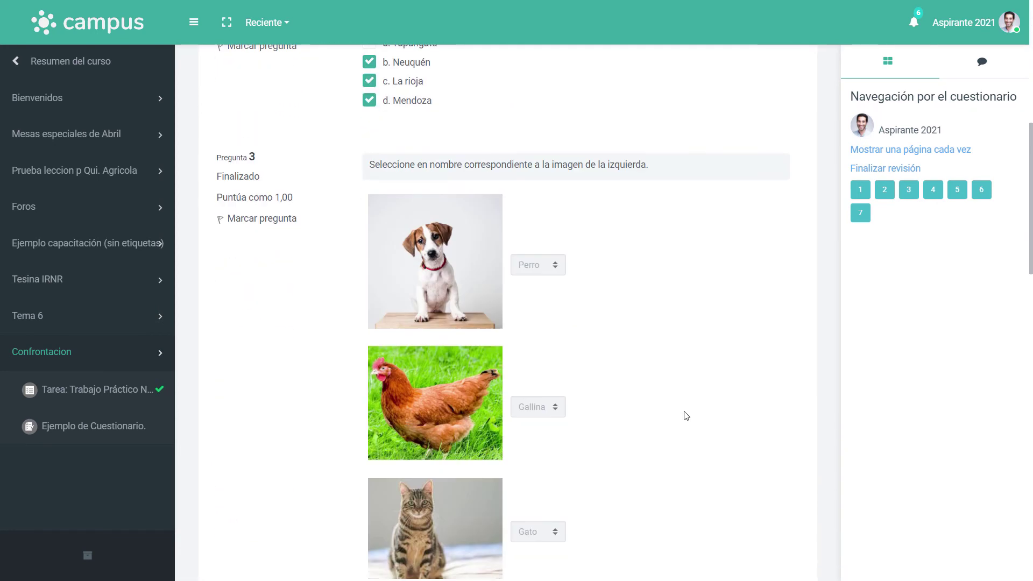
scroll(686, 416, down, 3)
scroll(686, 416, up, 10)
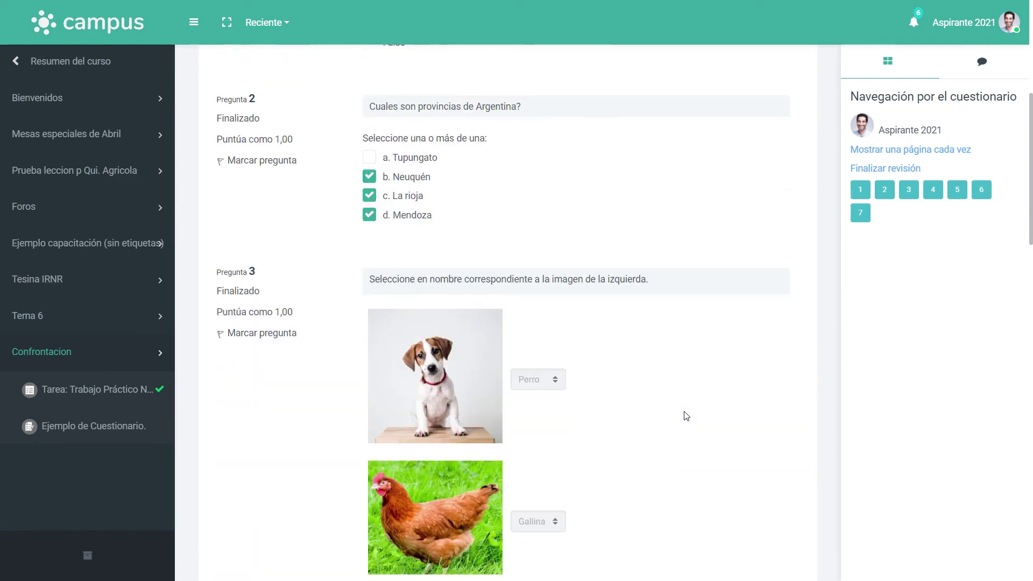
scroll(687, 416, up, 6)
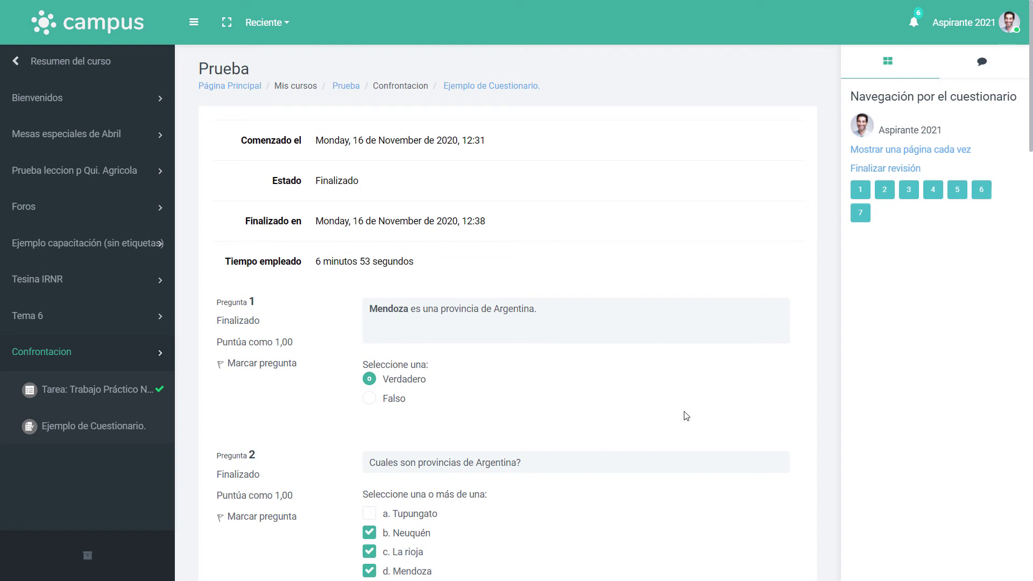
scroll(686, 416, down, 10)
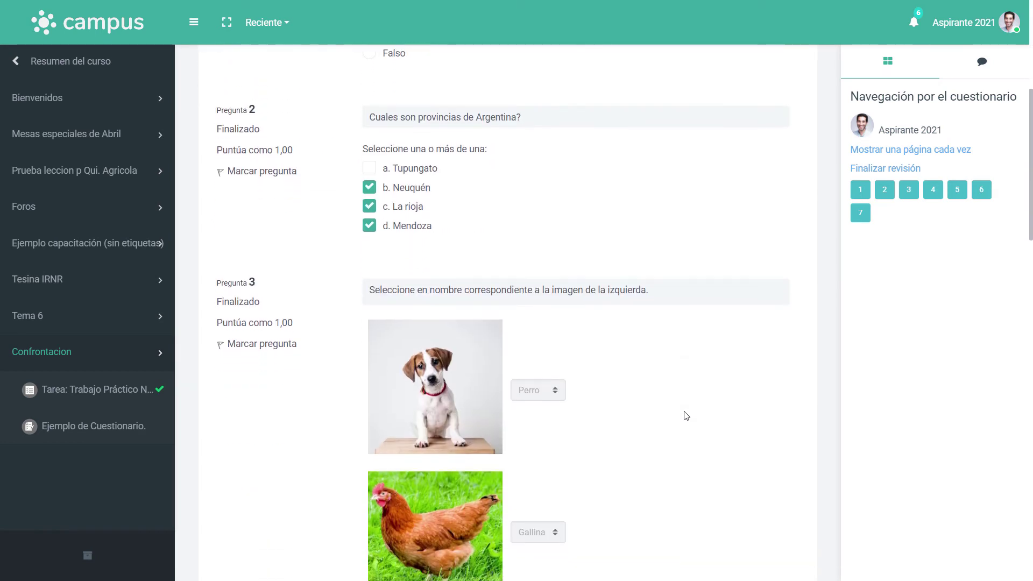
scroll(686, 416, down, 15)
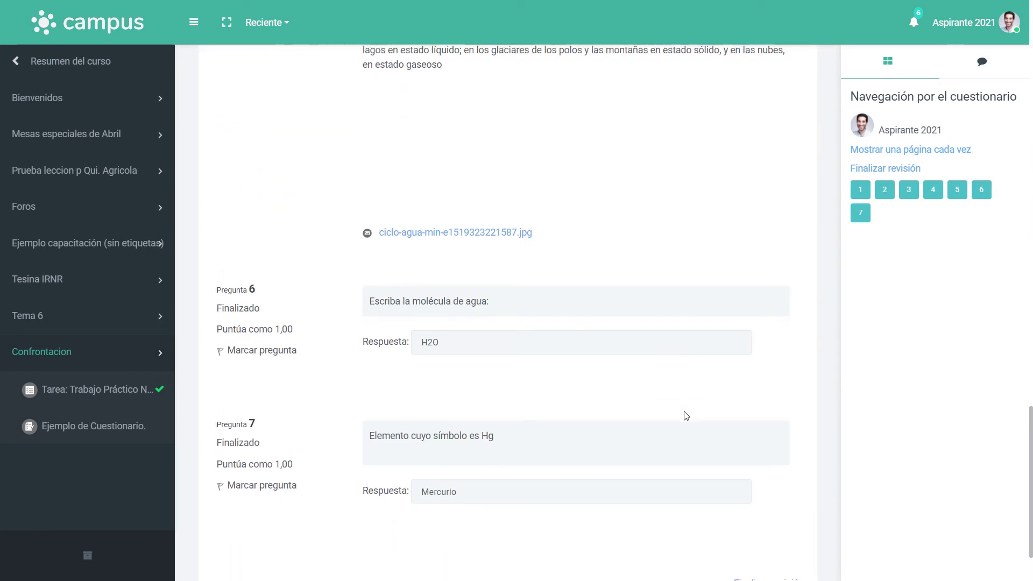
click(751, 496)
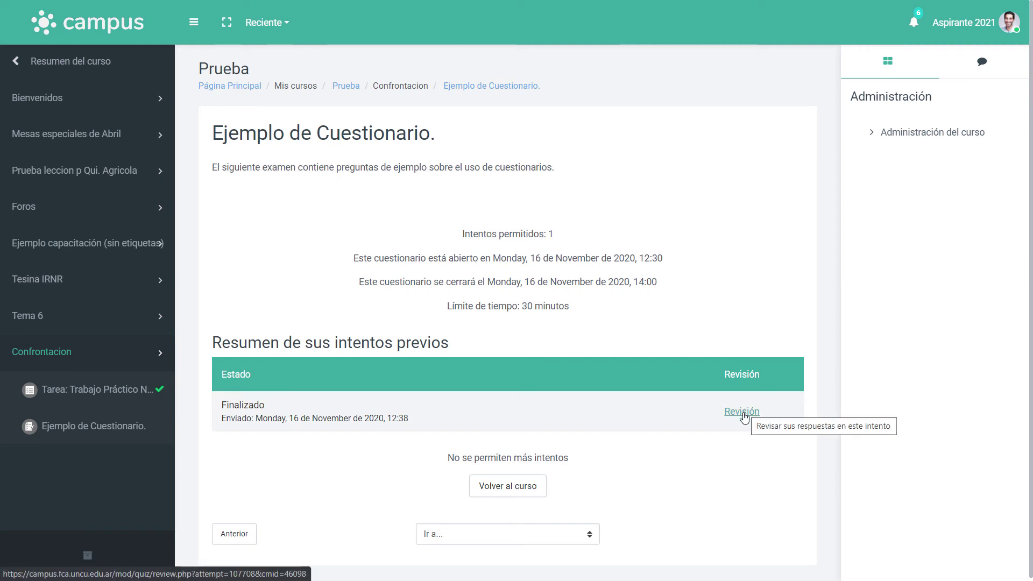
Go back to the course page, reopen Ejemplo de Cuestionario and open the review of the graded attempt.
key(alt+Left)
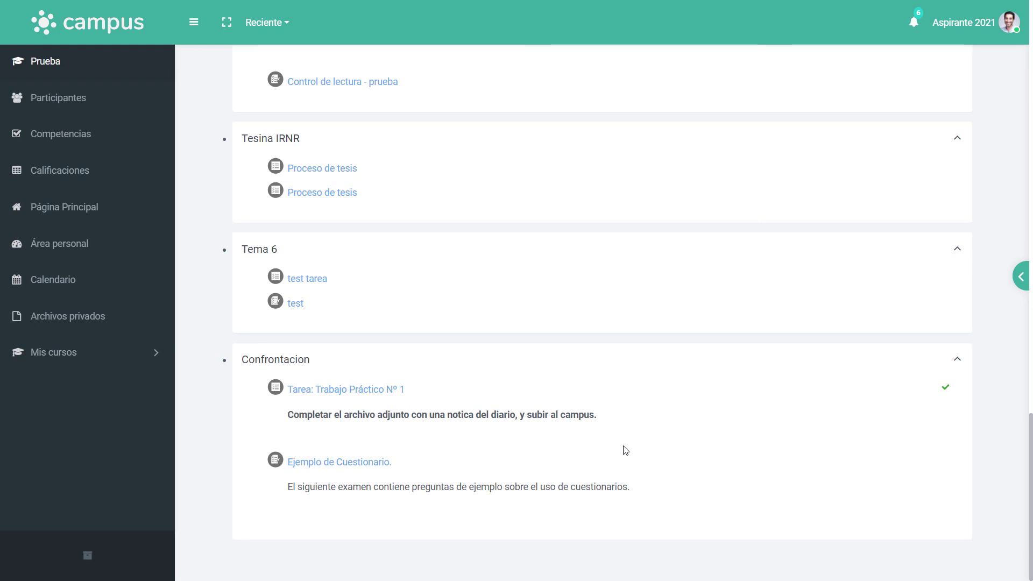
click(350, 463)
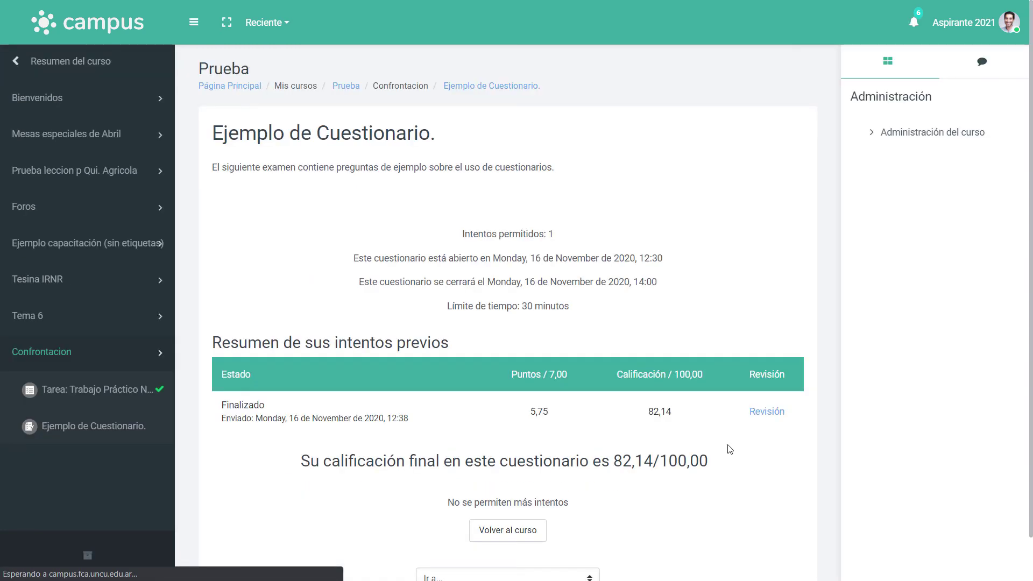
scroll(734, 452, down, 1)
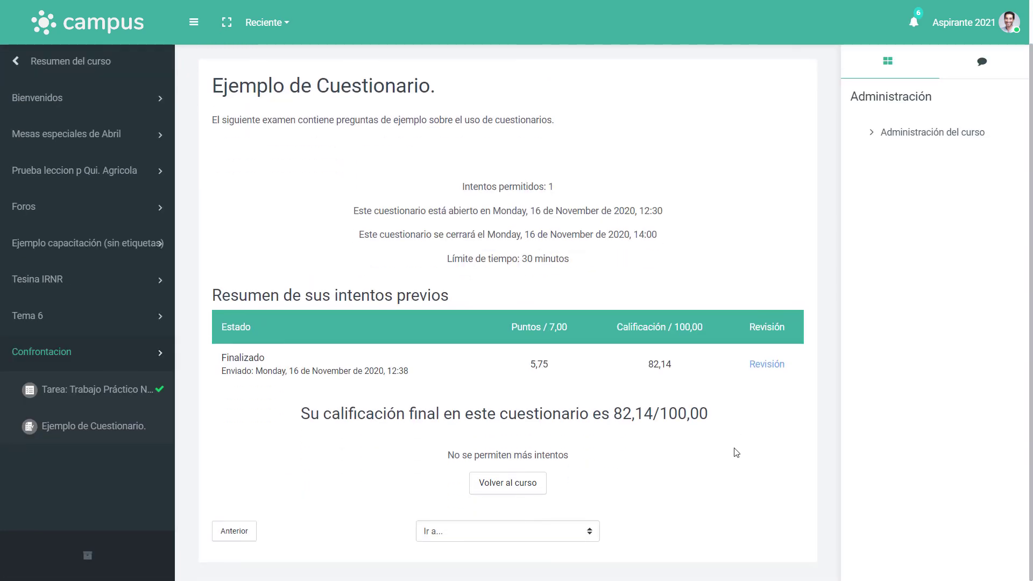
click(764, 365)
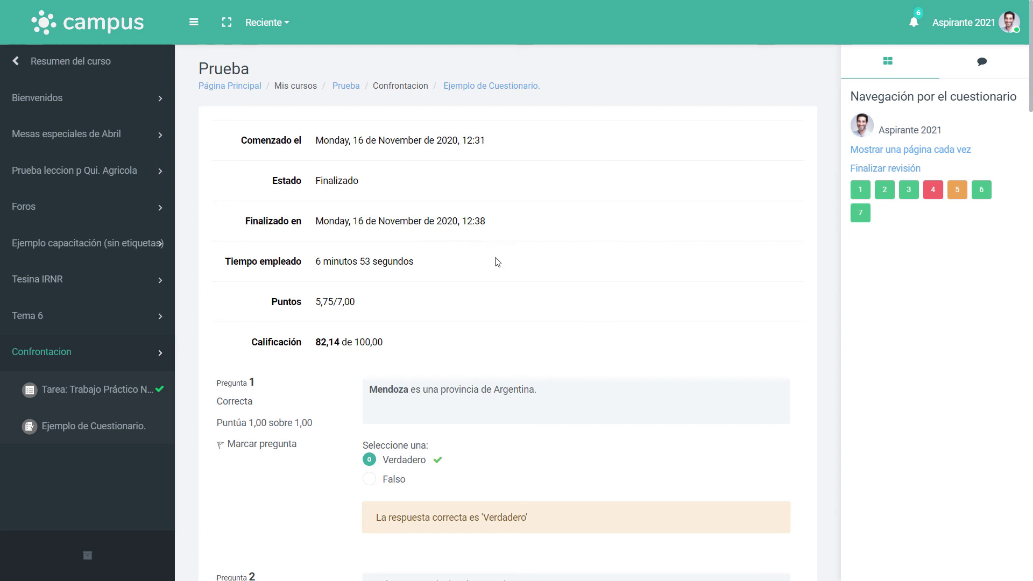
Examine the attempt's time spent and the marks and correct answers for questions 1 to 3.
drag(314, 262, 445, 275)
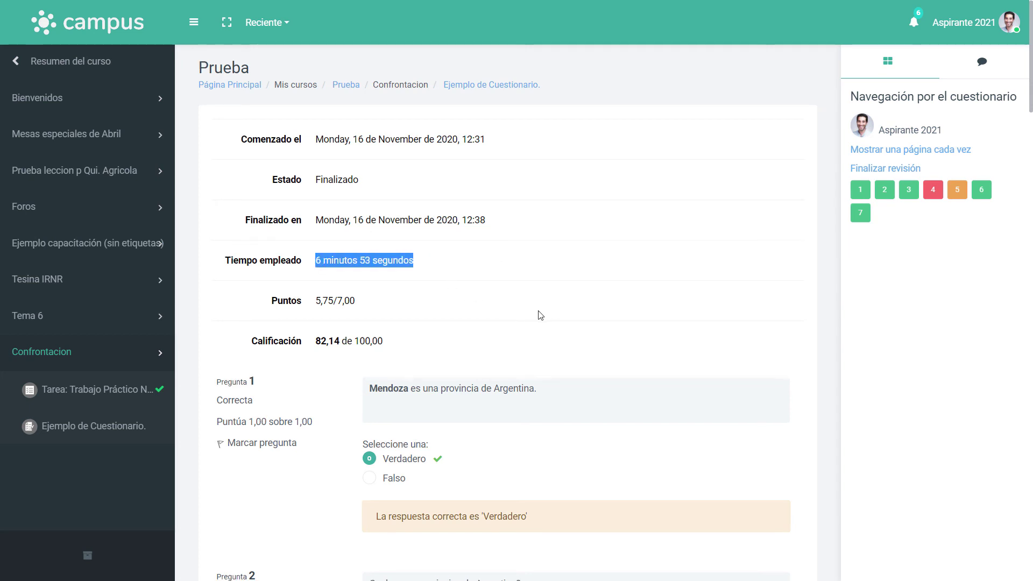
scroll(291, 265, down, 1)
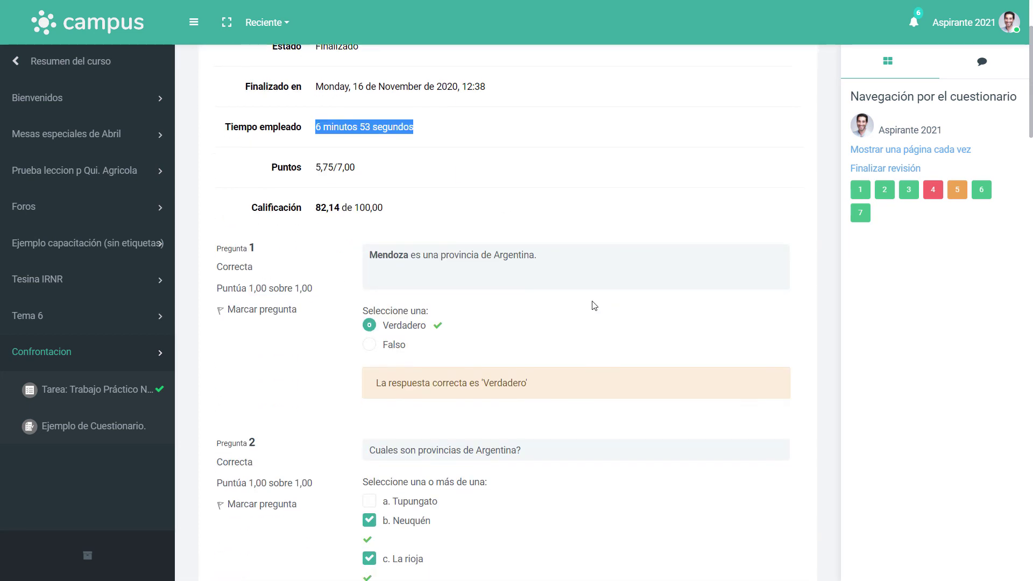
scroll(646, 301, down, 1)
scroll(637, 289, down, 3)
scroll(636, 295, down, 2)
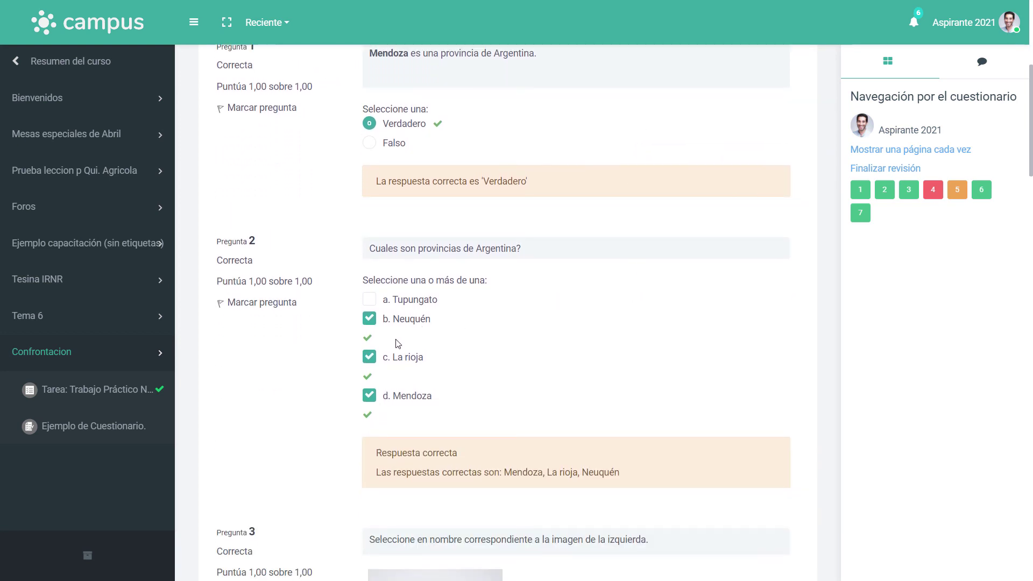
scroll(541, 338, down, 1)
scroll(547, 337, down, 10)
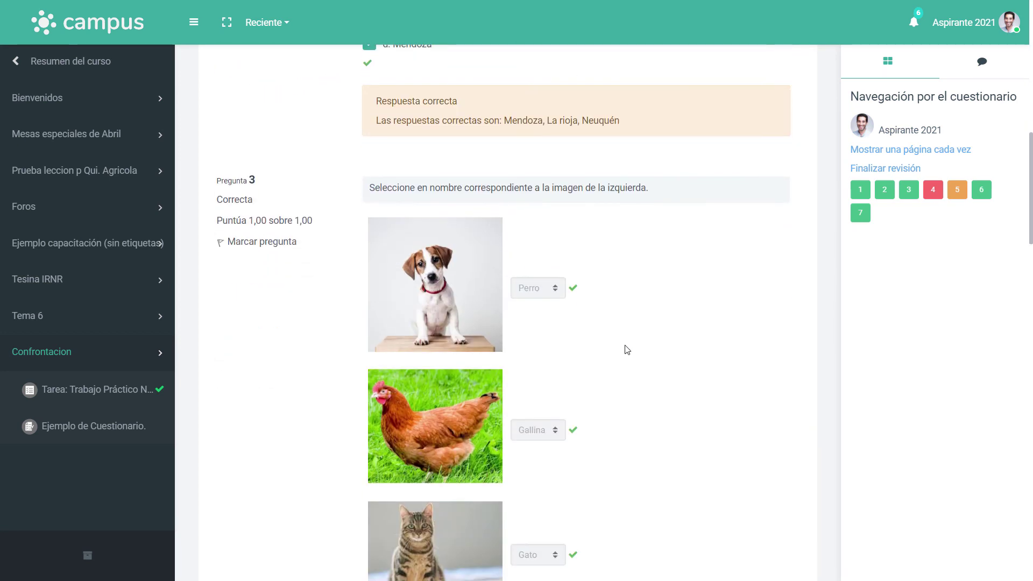
scroll(667, 351, down, 7)
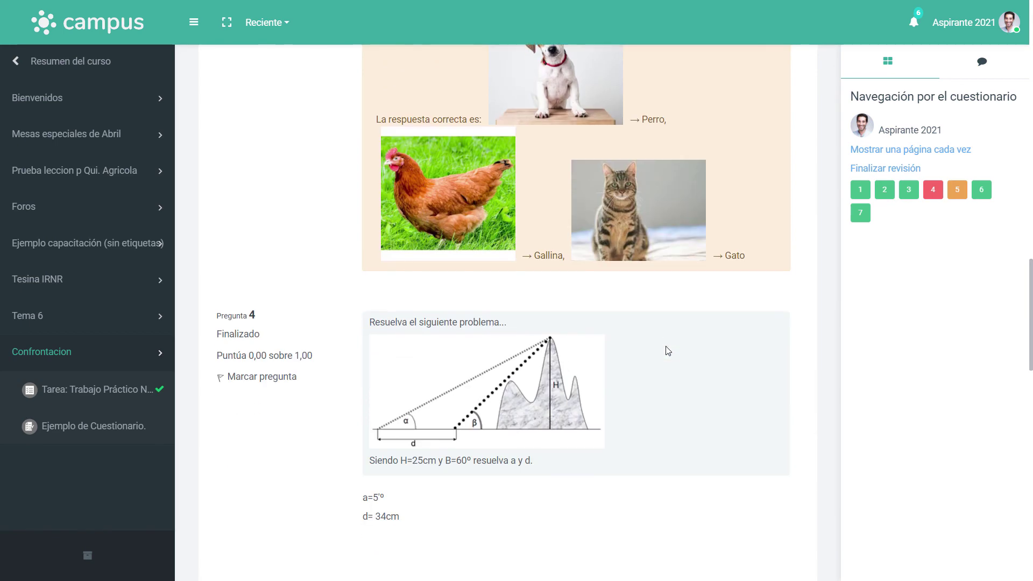
Compare question 4's answer with the teacher's comment, highlighting the comment and the question's score.
scroll(716, 335, down, 3)
scroll(711, 334, down, 1)
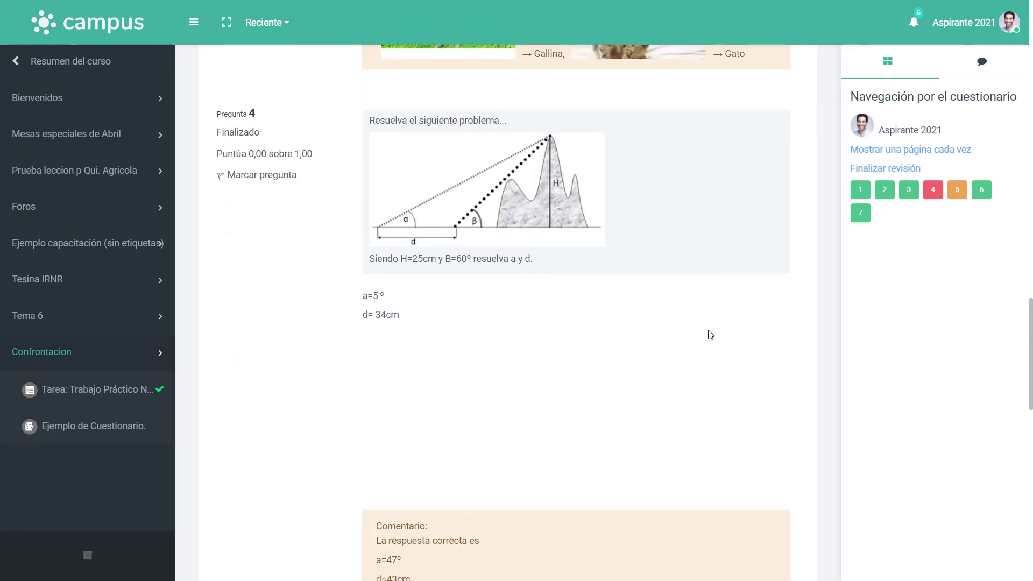
scroll(711, 334, down, 1)
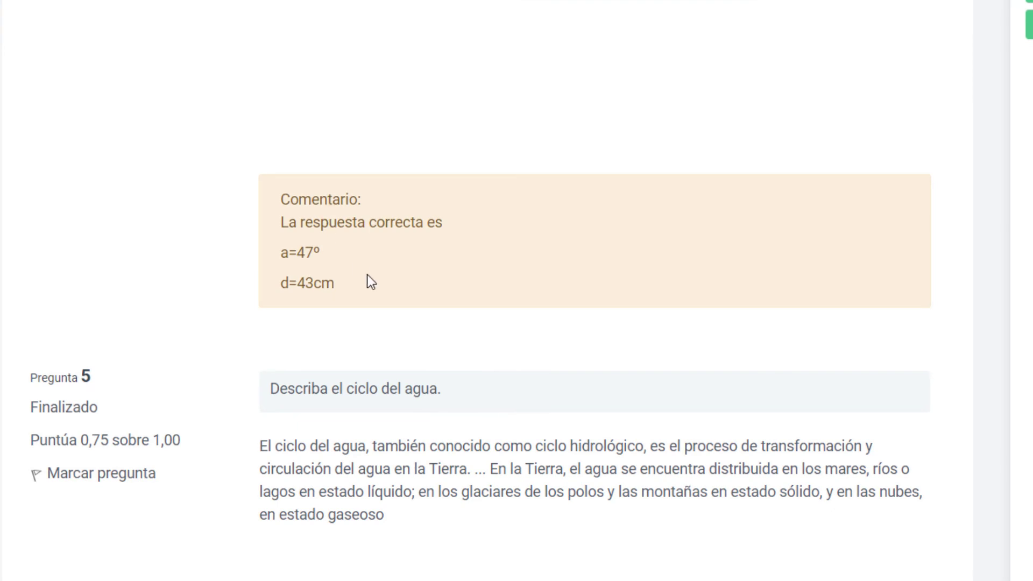
drag(468, 464, 365, 452)
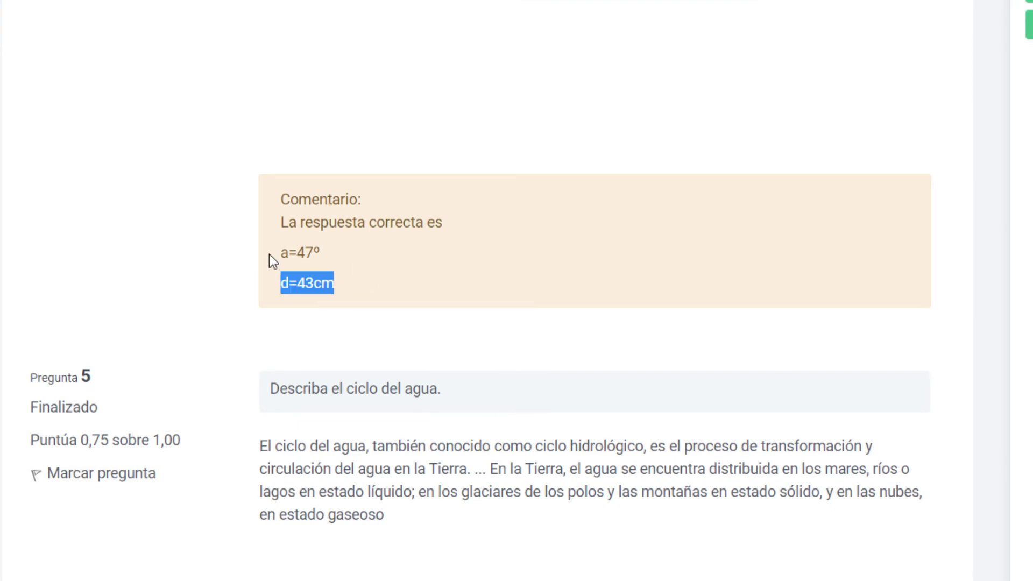
drag(269, 255, 255, 190)
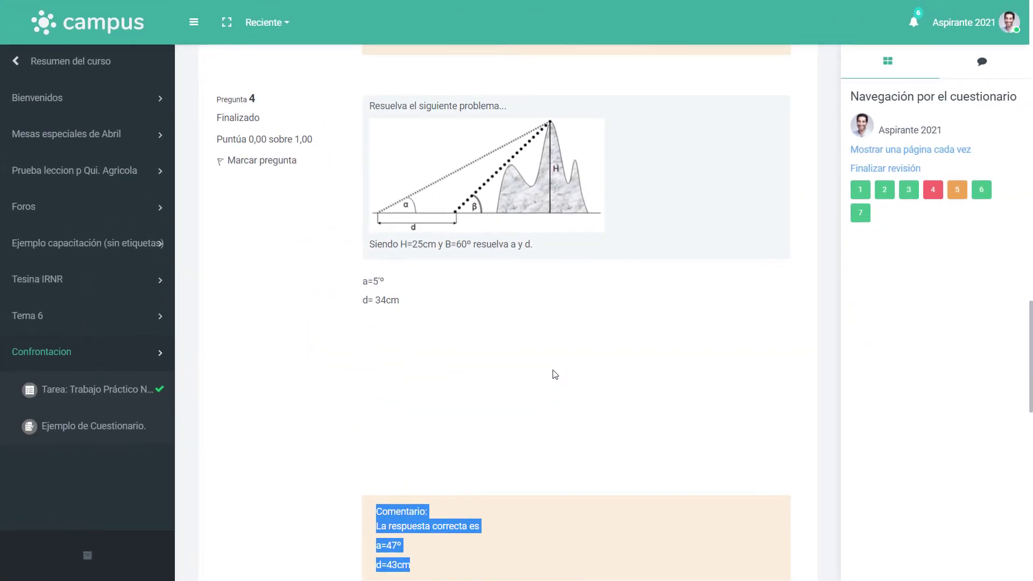
scroll(334, 226, up, 1)
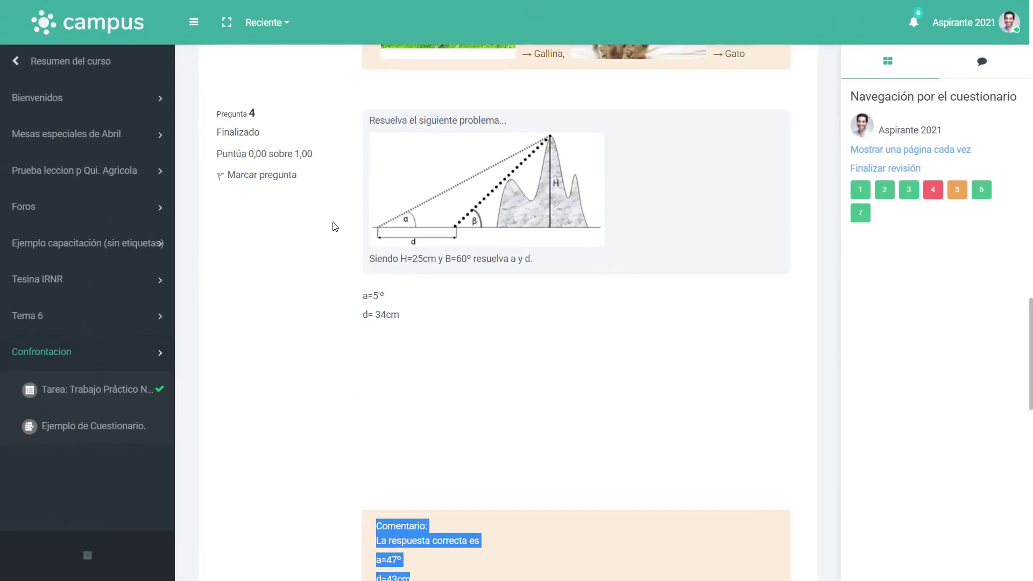
drag(316, 155, 219, 151)
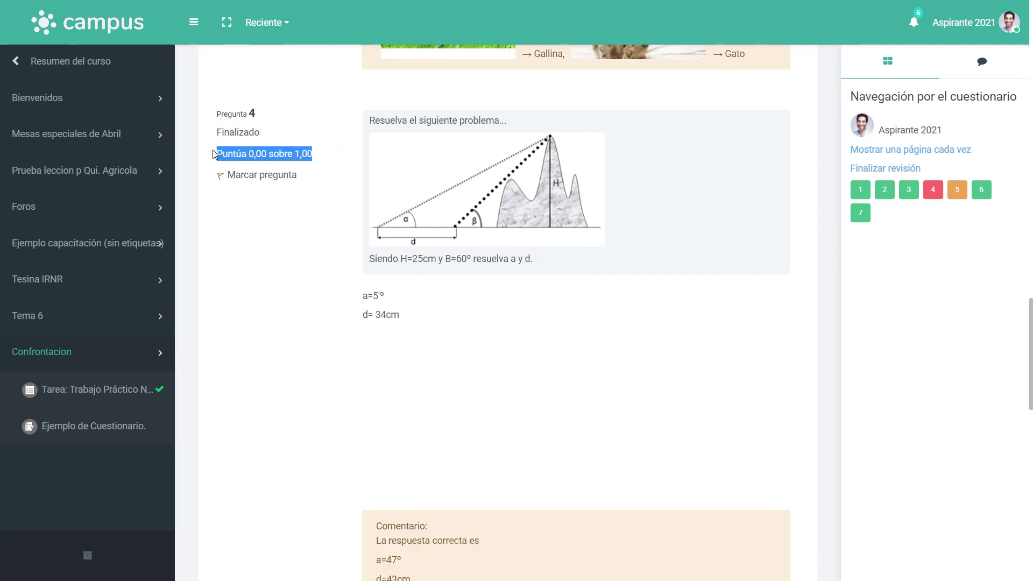
Check question 5's score and highlight the teacher's comment under its attached image.
scroll(655, 313, down, 6)
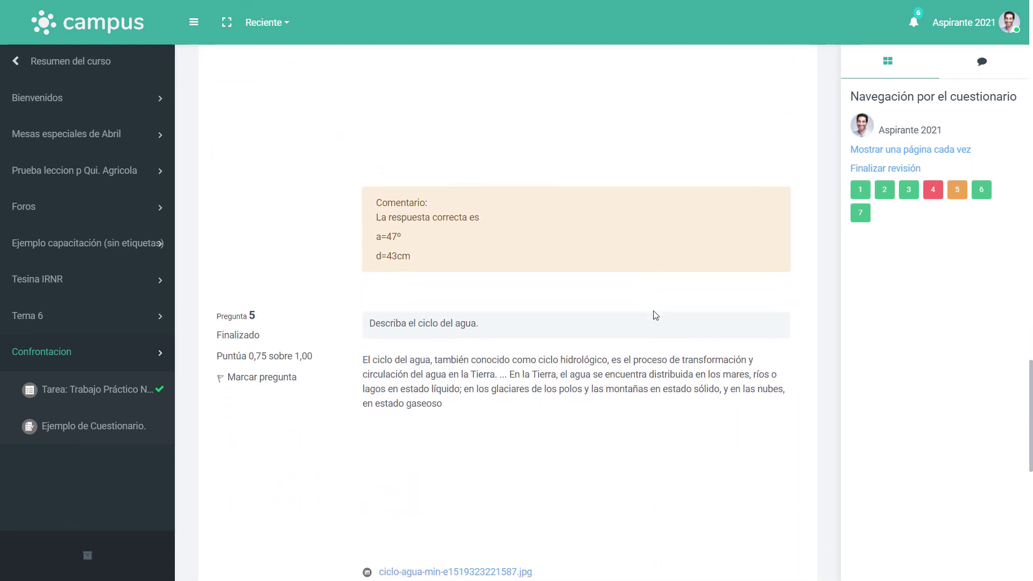
scroll(656, 316, down, 4)
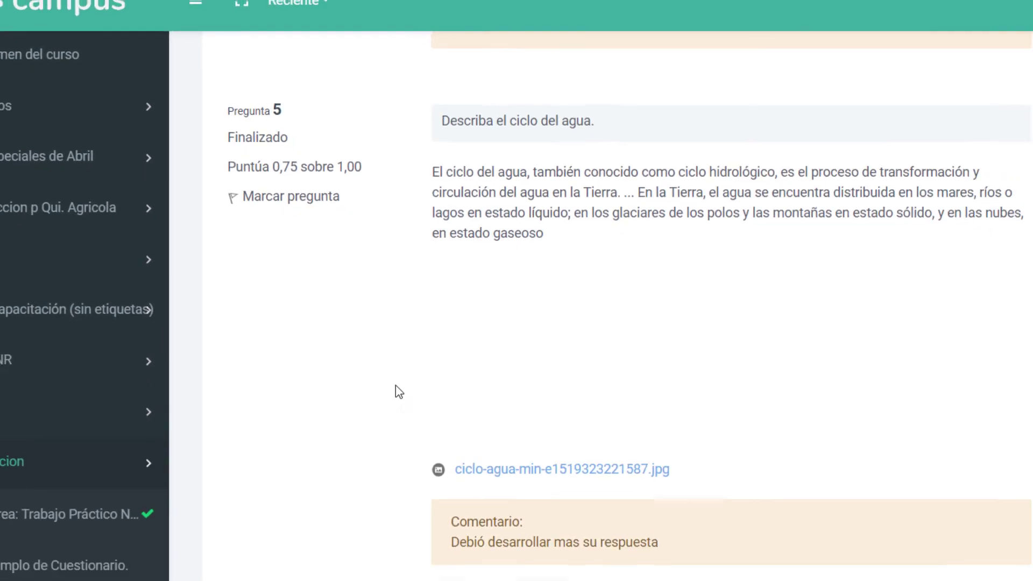
drag(679, 545, 444, 549)
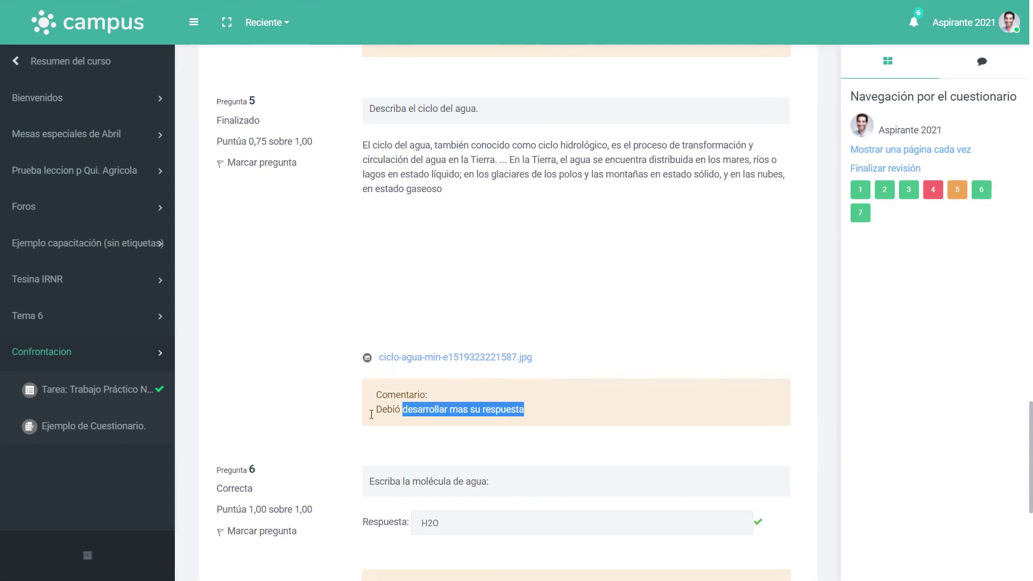
drag(371, 414, 346, 399)
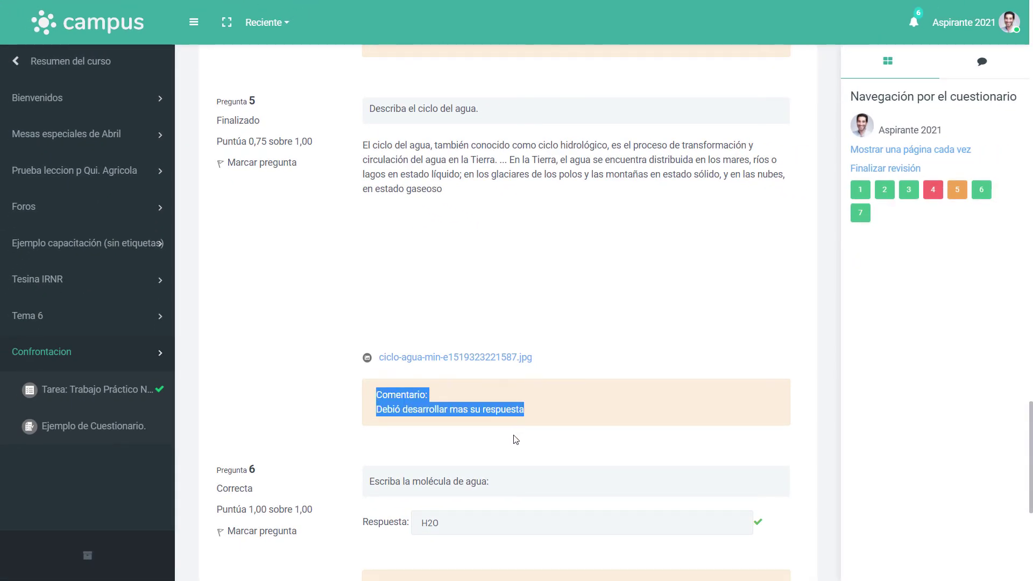
Check the grading of questions 6 and 7 and finish the review.
scroll(515, 440, down, 2)
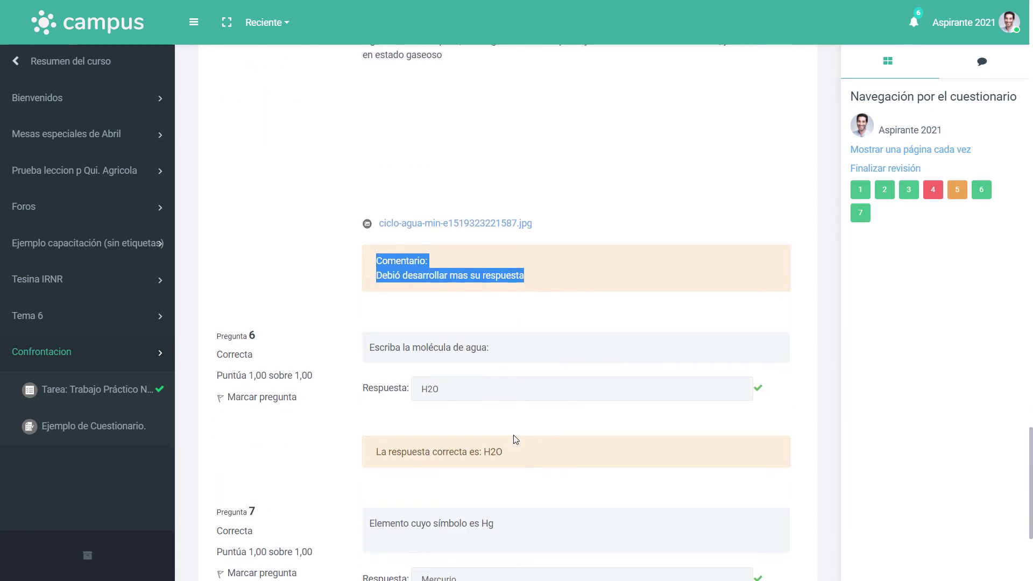
scroll(514, 438, down, 2)
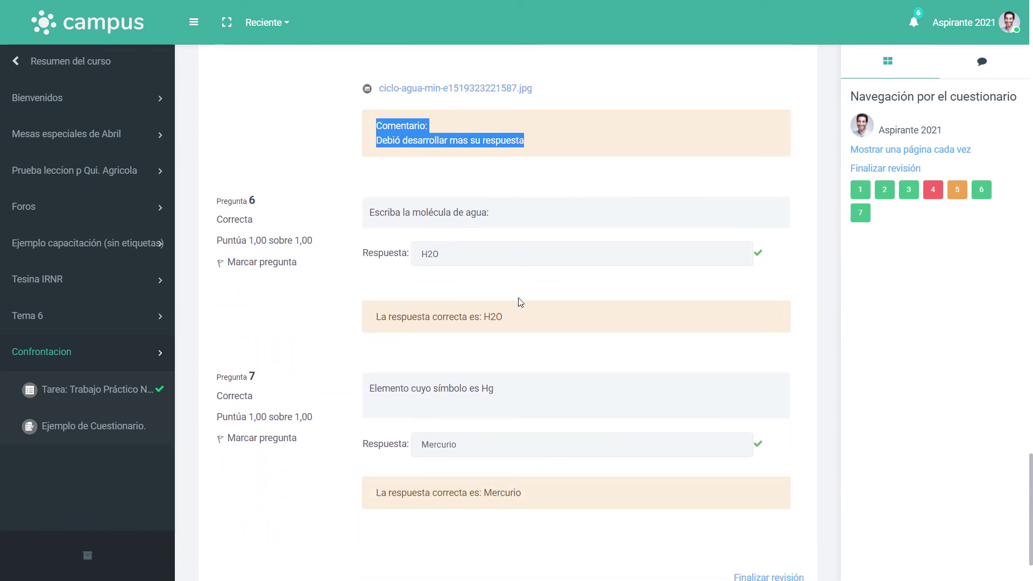
scroll(536, 500, down, 1)
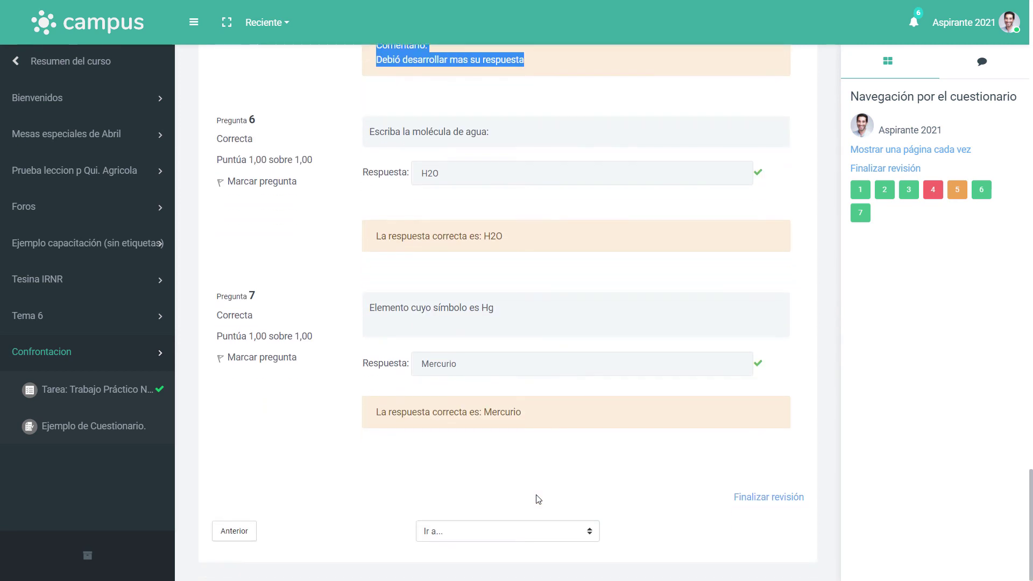
click(786, 502)
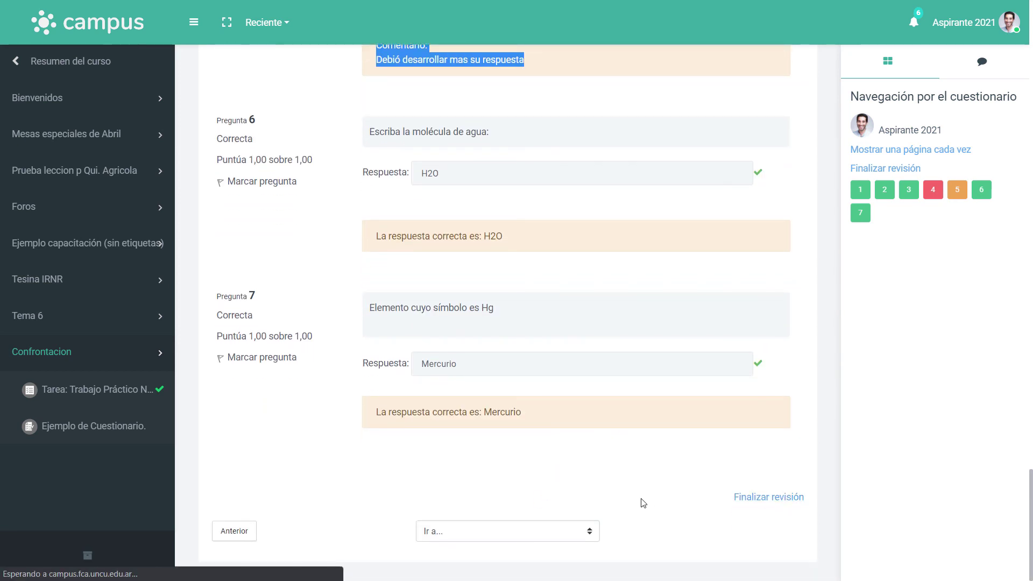